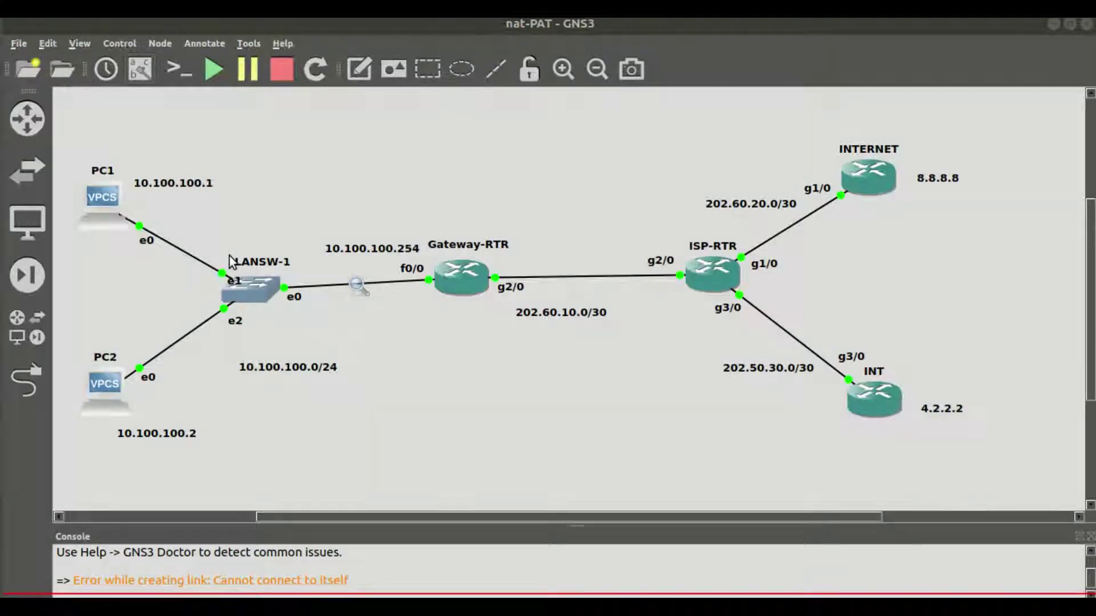
Show Gateway-RTR's configured routes with 'sh run | in route' and review the NAT table.
{"action": "type", "text": "sh run"}
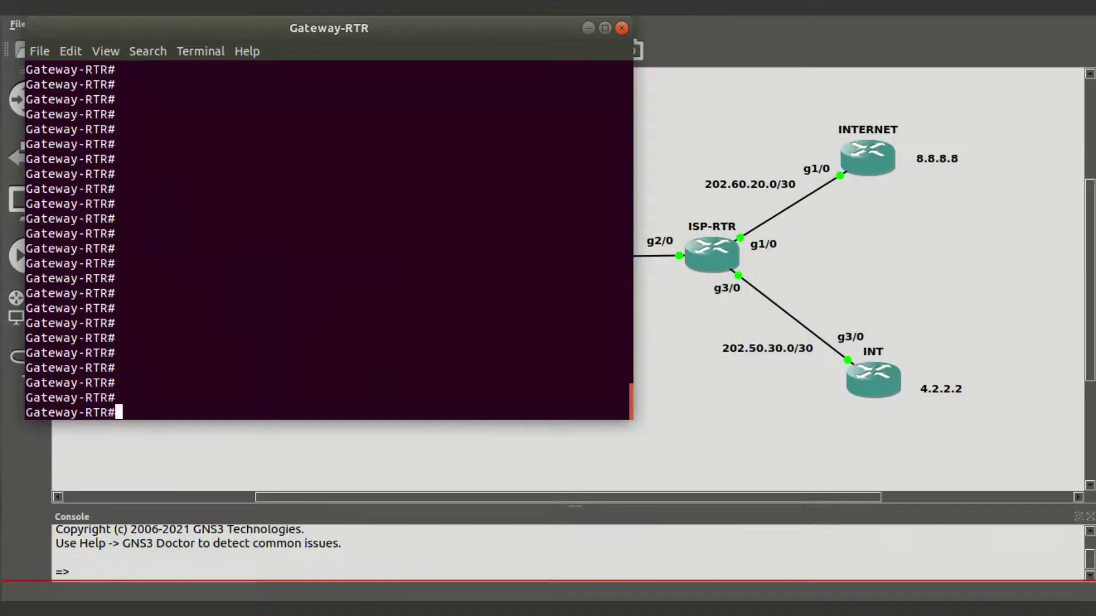
{"action": "type", "text": " | in route"}
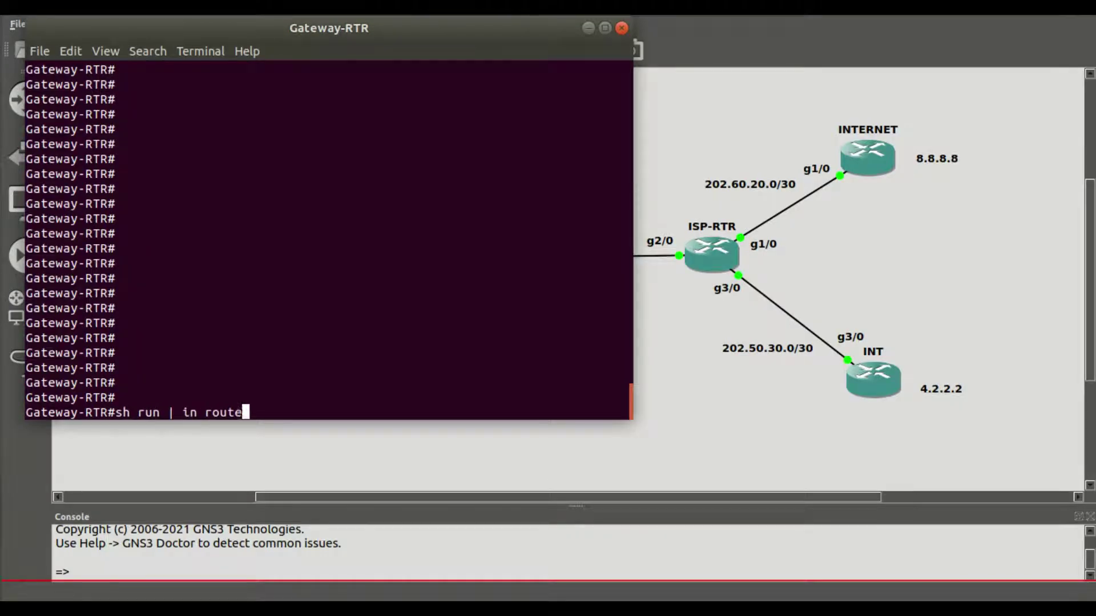
{"action": "key", "text": "Return"}
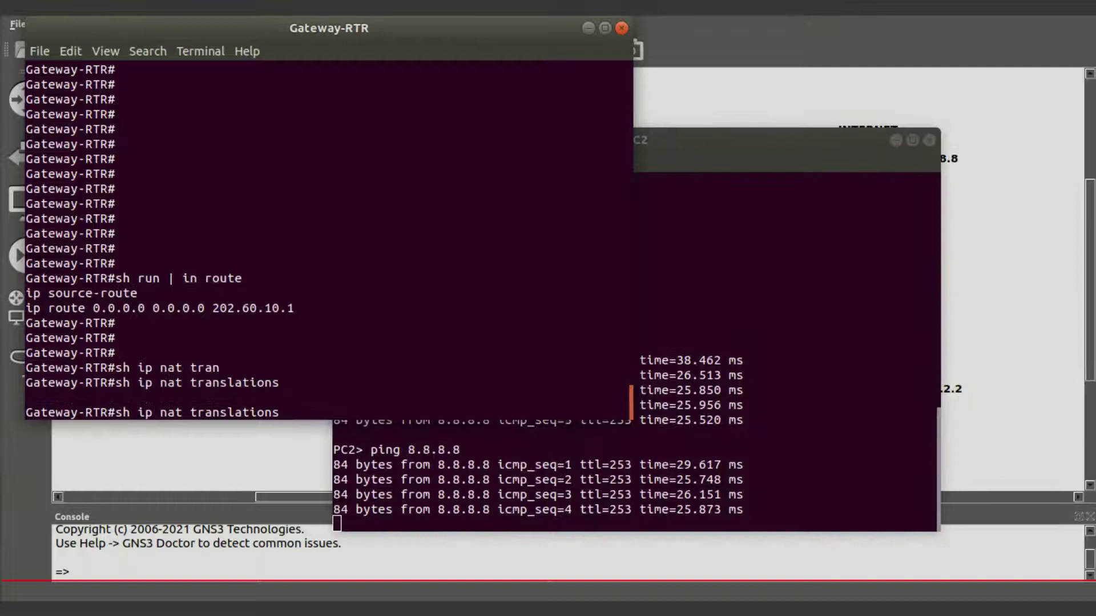
{"action": "key", "text": "Return"}
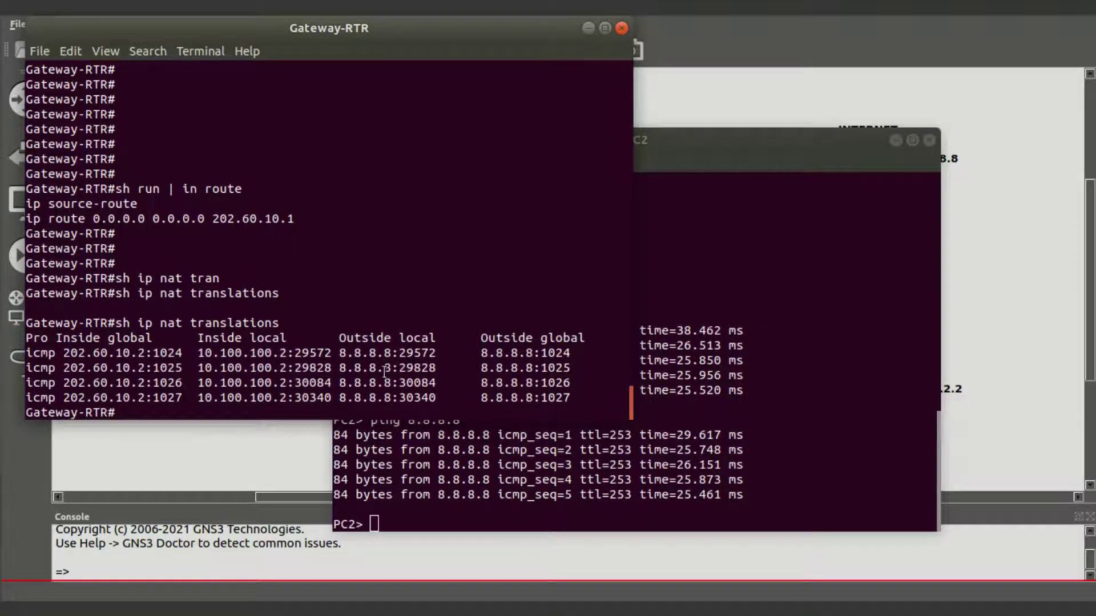
{"action": "key", "text": "Return"}
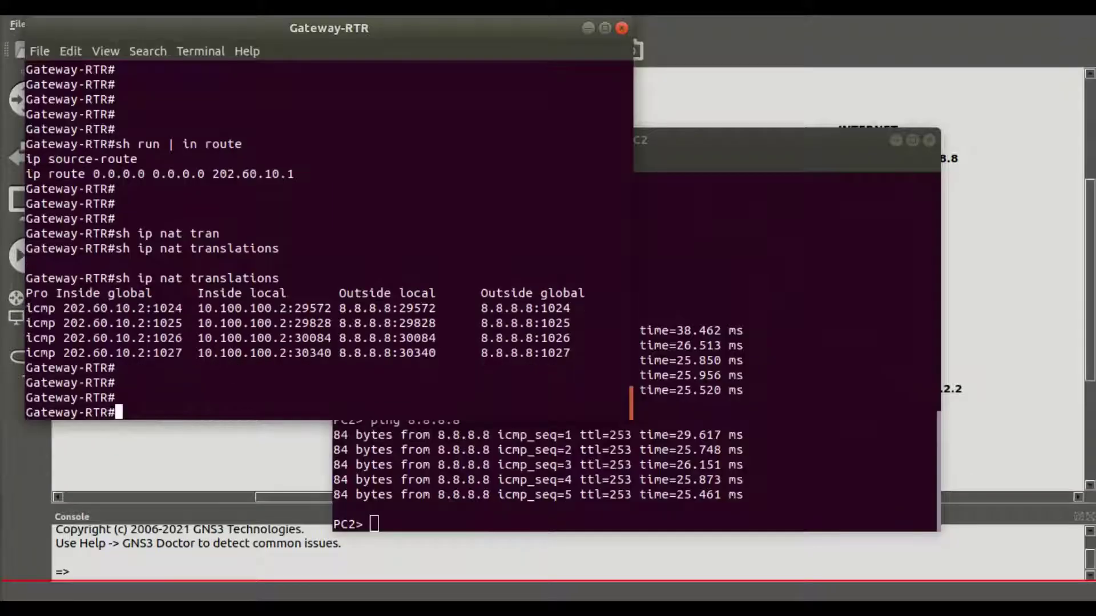
Run 'clear ip nat translation *' and confirm the NAT translation table is now empty.
{"action": "type", "text": "clear ip nat"}
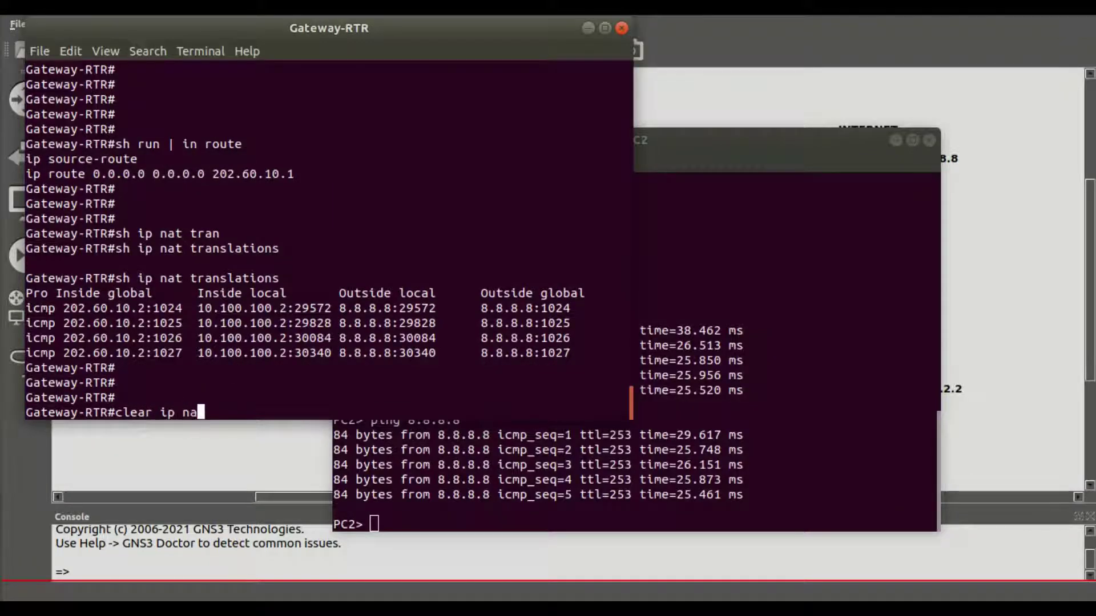
{"action": "key", "text": "Tab"}
{"action": "type", "text": "tr"}
{"action": "key", "text": "Tab"}
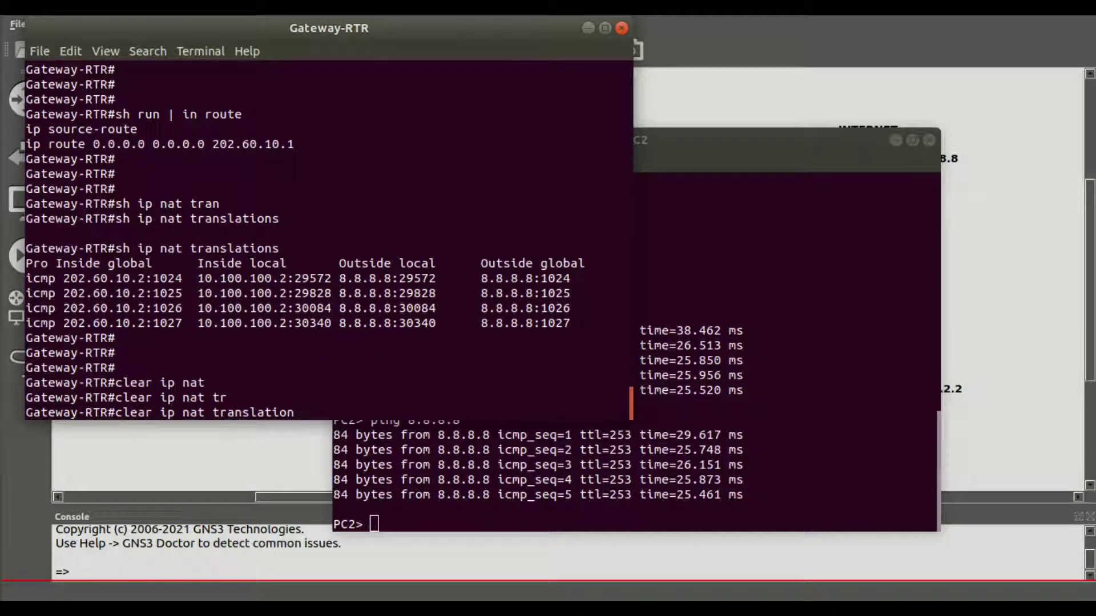
{"action": "type", "text": "*"}
{"action": "key", "text": "Return"}
{"action": "key", "text": "Return"}
{"action": "key", "text": "Return"}
{"action": "key", "text": "Return"}
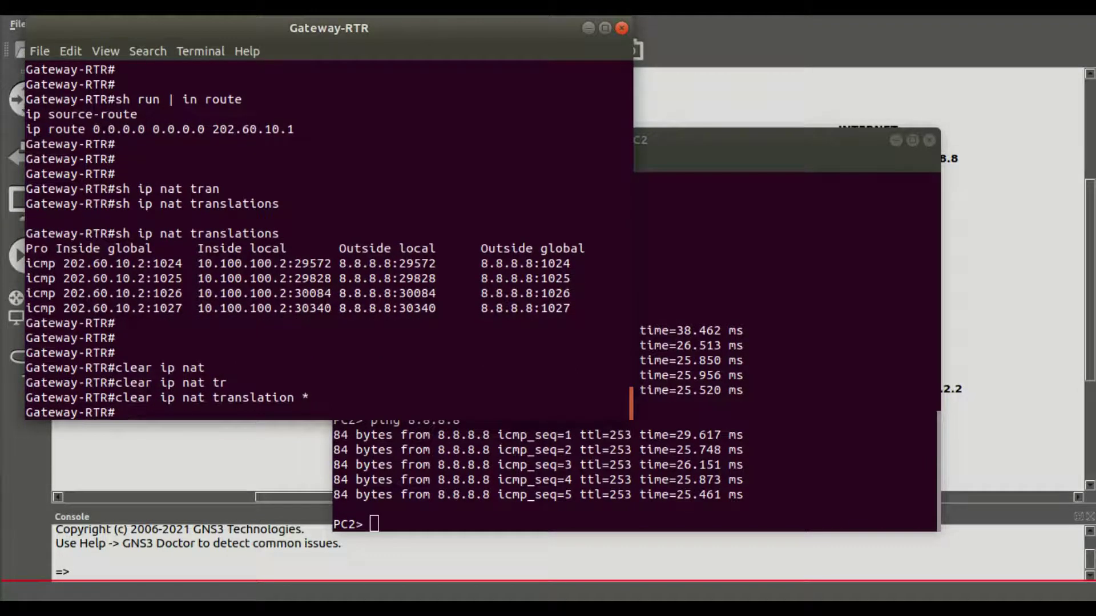
{"action": "key", "text": "Up"}
{"action": "key", "text": "Up"}
{"action": "key", "text": "Return"}
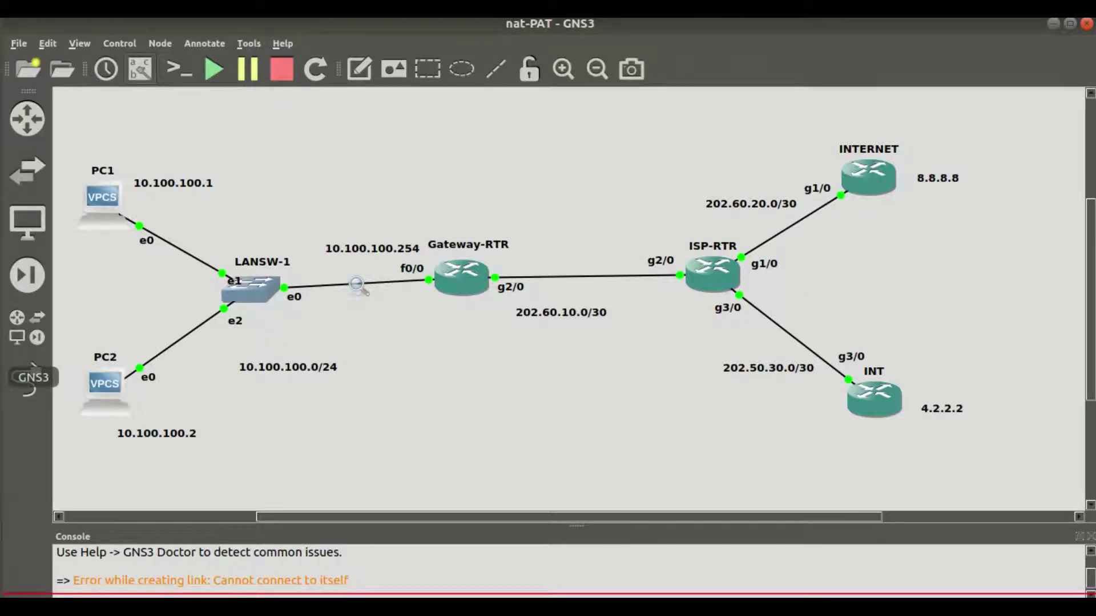
{"action": "left_click", "coordinate": [17, 411]}
{"action": "left_click", "coordinate": [119, 87]}
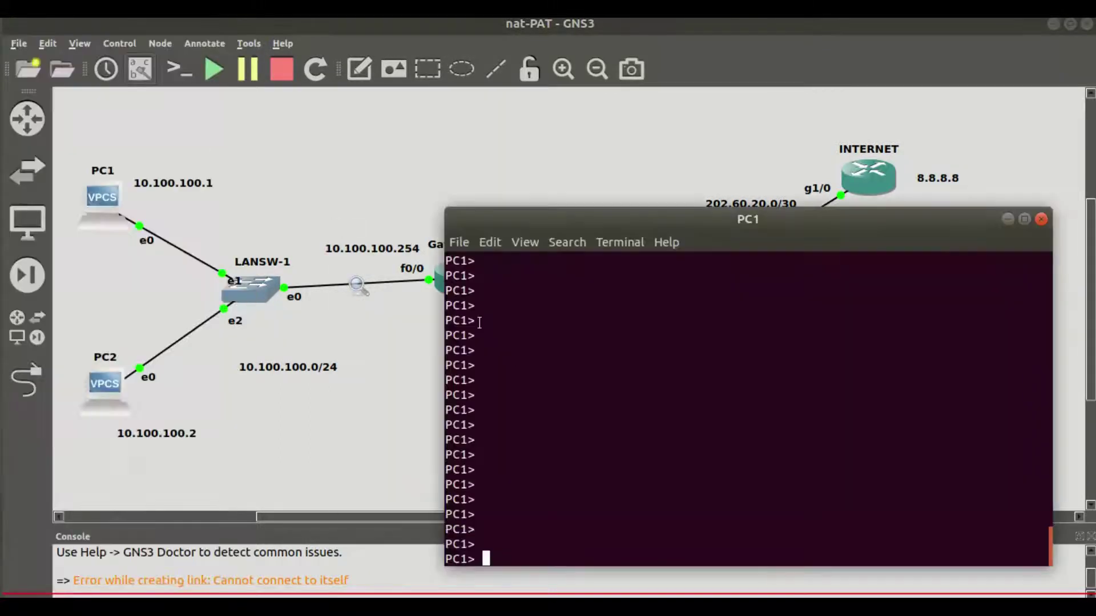
{"action": "type", "text": "sh i"}
{"action": "type", "text": "p"}
{"action": "key", "text": "Return"}
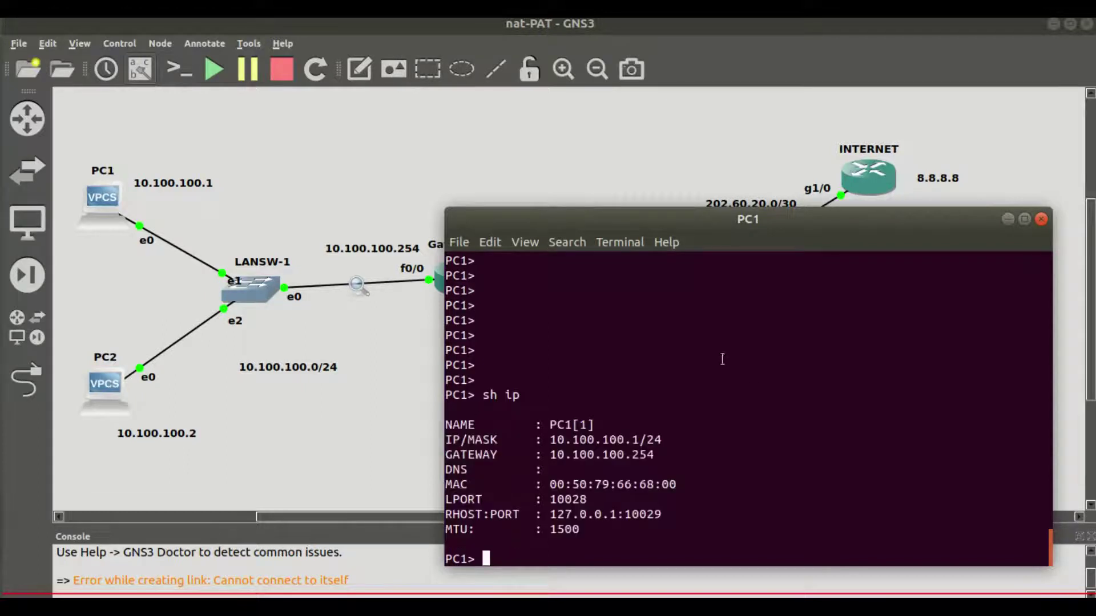
{"action": "left_click_drag", "start_coordinate": [680, 440], "coordinate": [552, 440]}
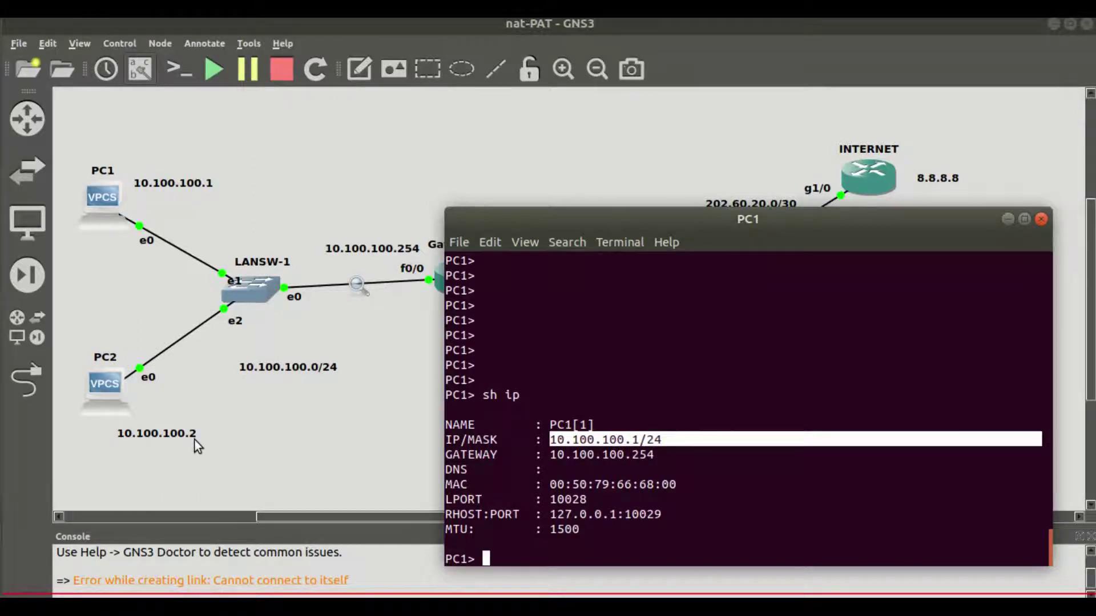
{"action": "left_click", "coordinate": [384, 253]}
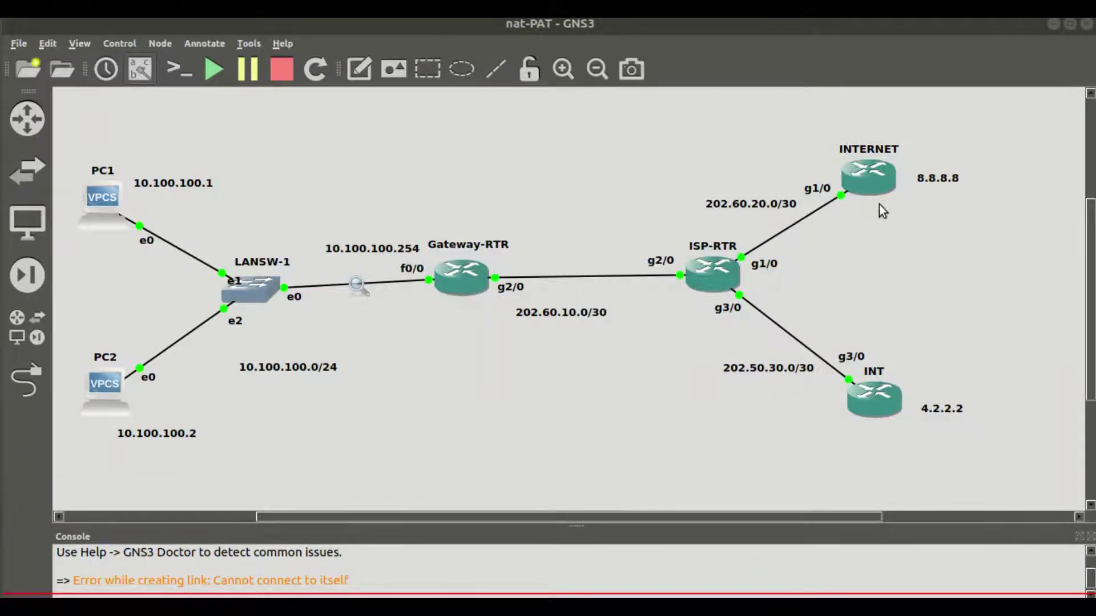
Ping 8.8.8.8 from Gateway-RTR's console and highlight the 100 percent success rate.
{"action": "left_click", "coordinate": [5, 407]}
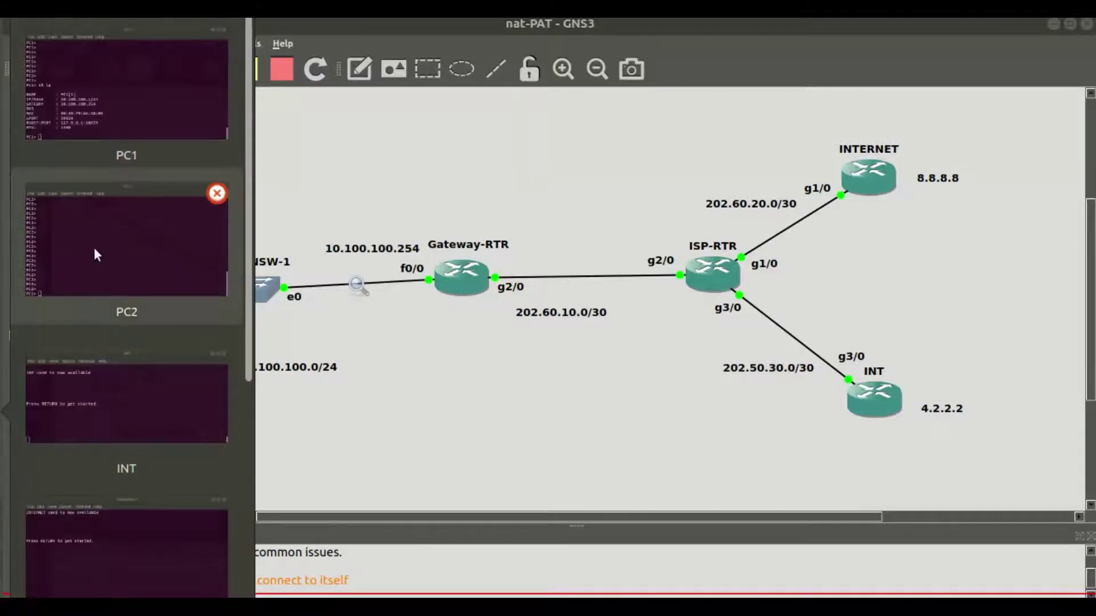
{"action": "scroll", "coordinate": [84, 389], "scroll_direction": "down", "scroll_amount": 3}
{"action": "scroll", "coordinate": [94, 376], "scroll_direction": "up", "scroll_amount": 1}
{"action": "scroll", "coordinate": [103, 371], "scroll_direction": "down", "scroll_amount": 2}
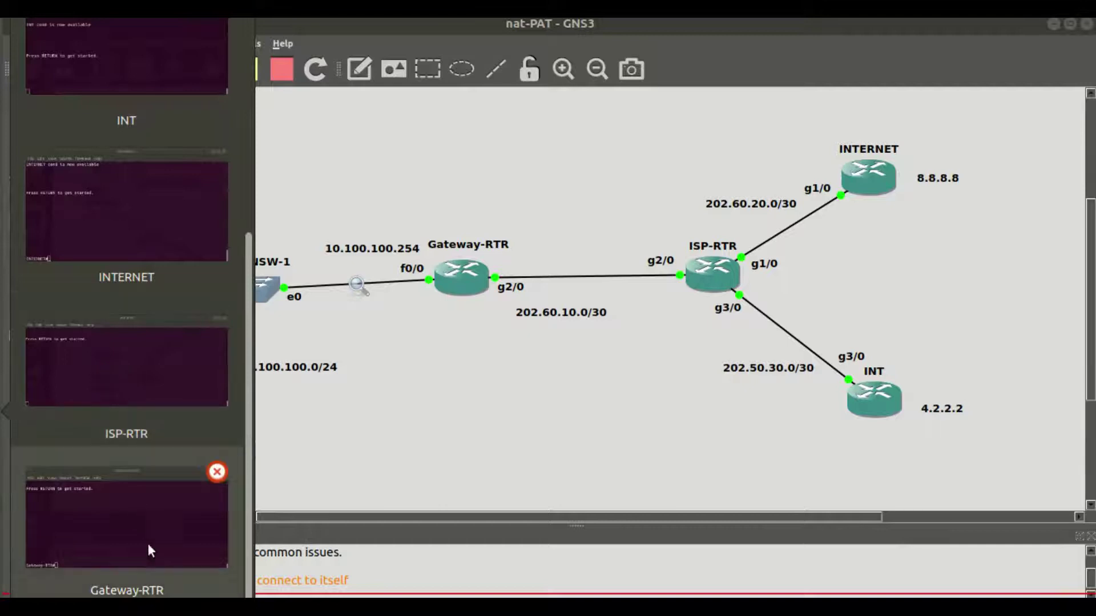
{"action": "left_click", "coordinate": [152, 561]}
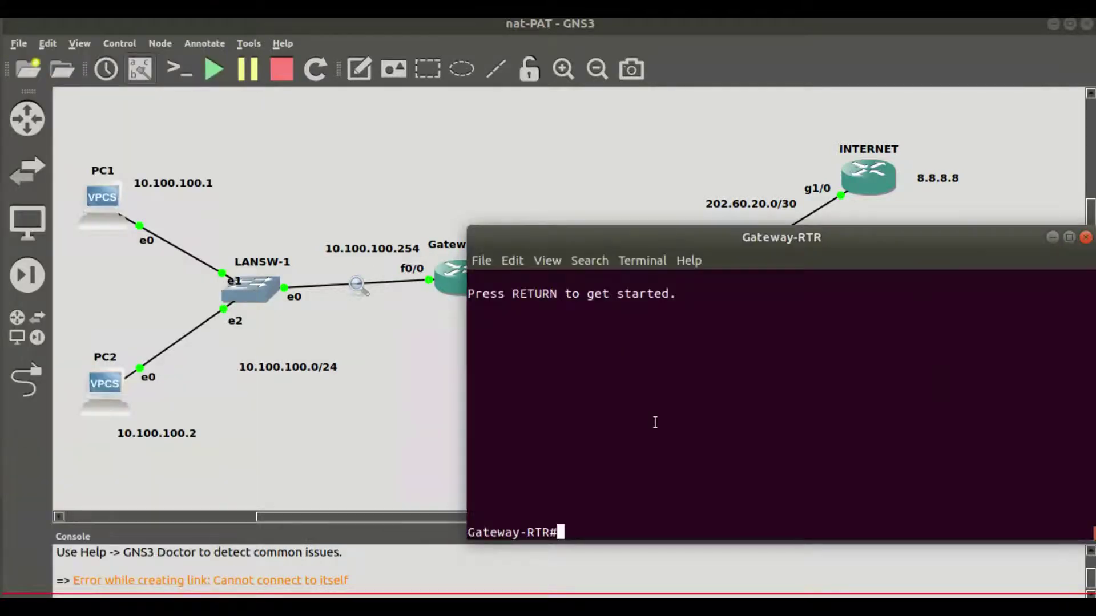
{"action": "type", "text": "ping 8.8.8.8"}
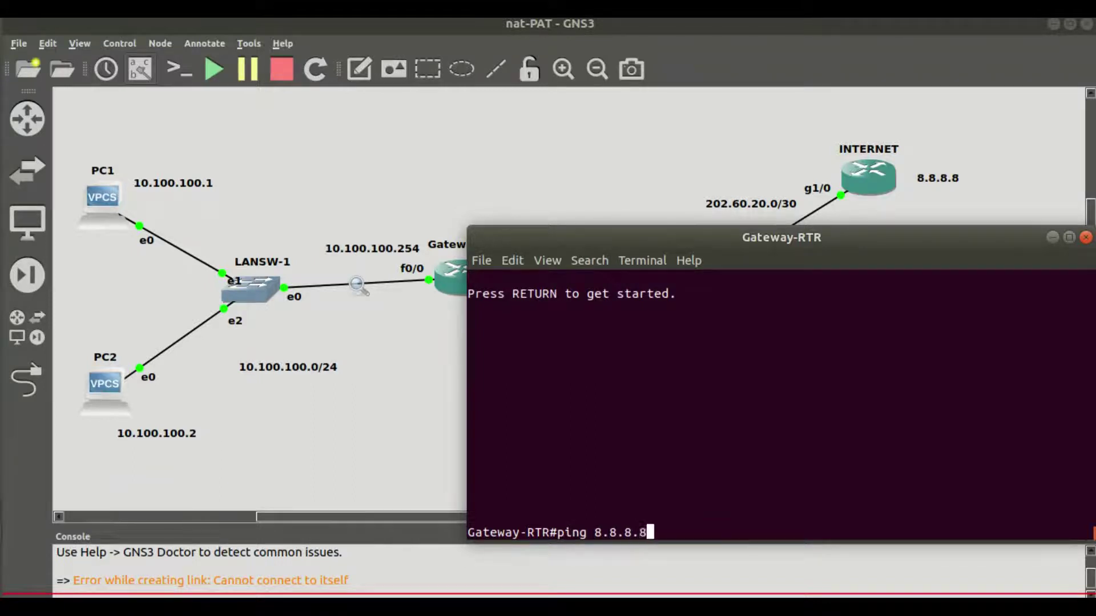
{"action": "key", "text": "Return"}
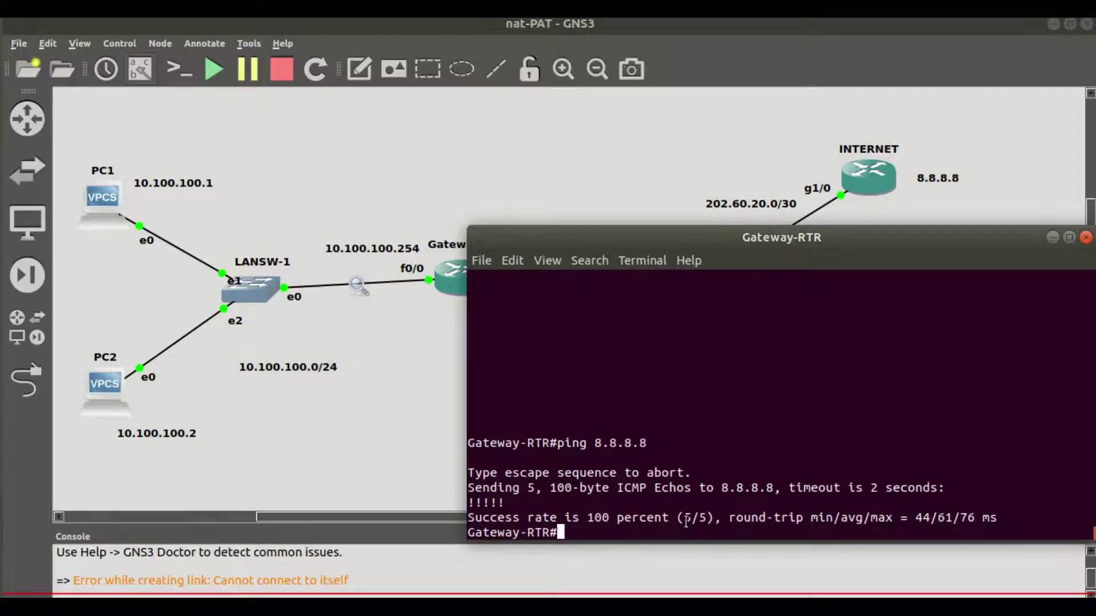
{"action": "left_click_drag", "start_coordinate": [593, 521], "coordinate": [624, 519]}
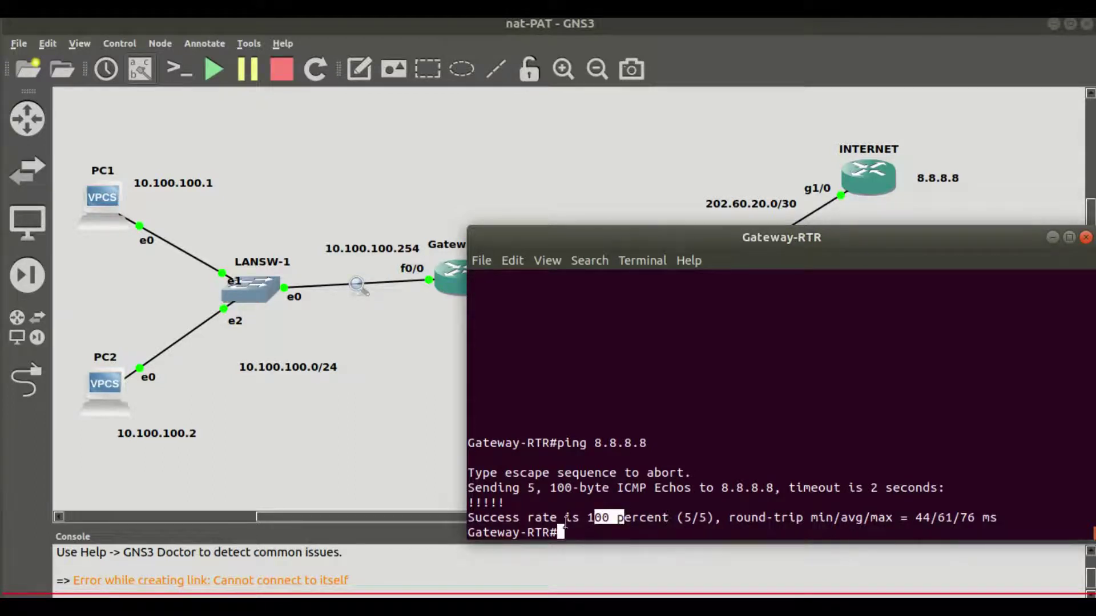
{"action": "left_click", "coordinate": [769, 486]}
Ping 4.2.2.2 from Gateway-RTR, then minimize its console.
{"action": "type", "text": "ping 4.2.2.2"}
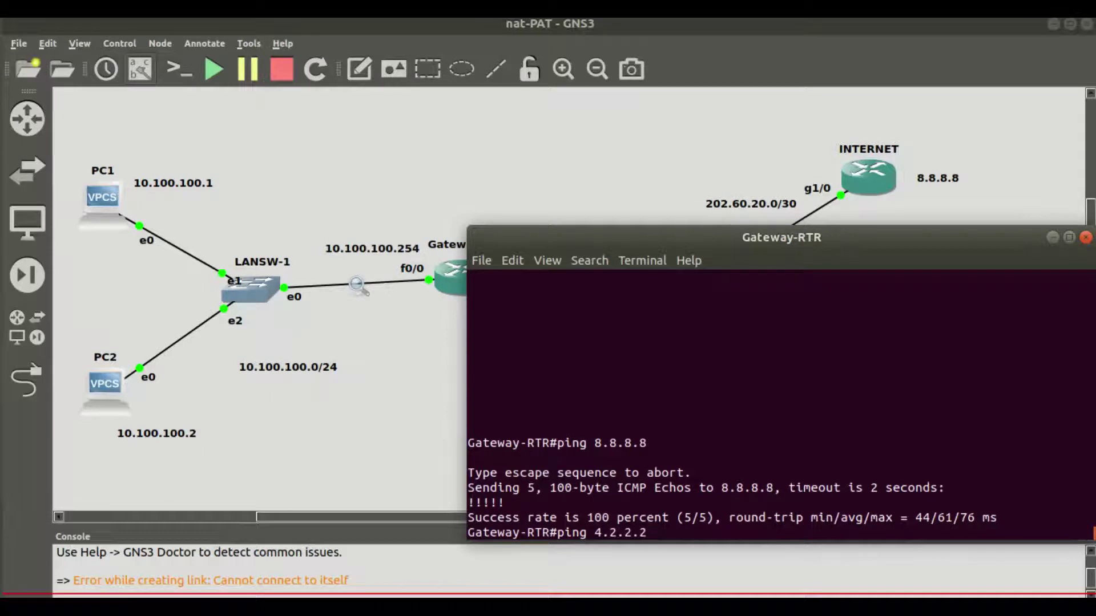
{"action": "key", "text": "Return"}
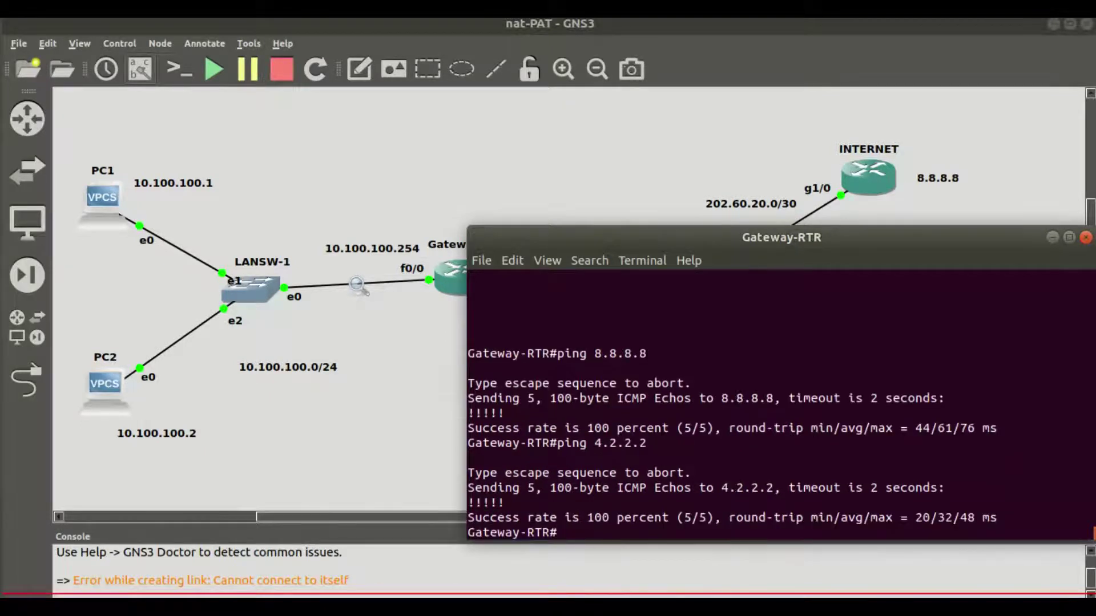
{"action": "left_click", "coordinate": [1051, 238]}
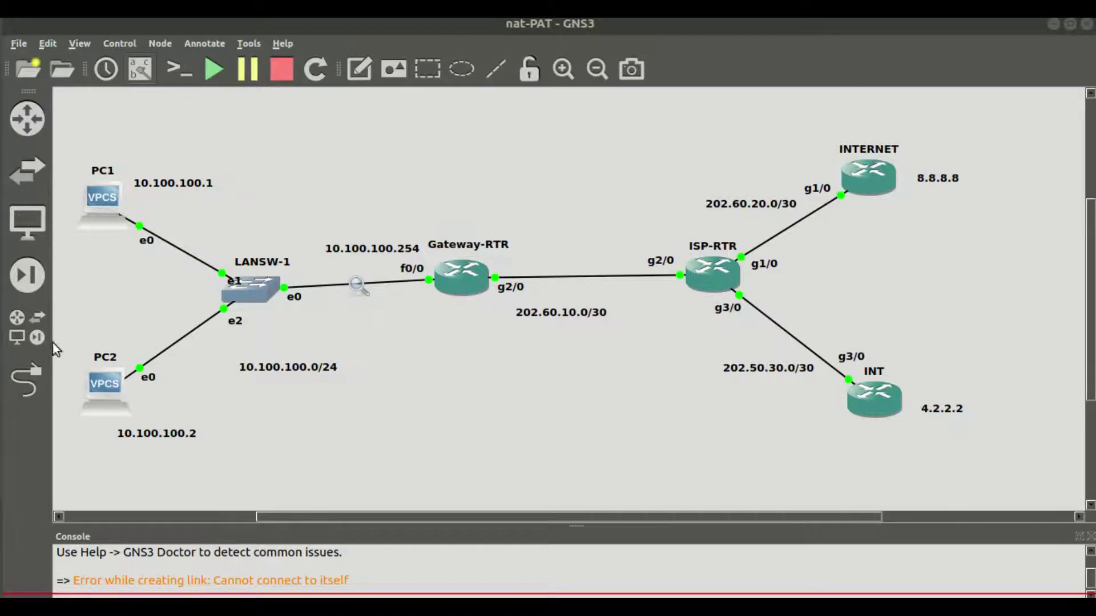
In PC1's console, ping the gateway 10.100.100.254 and stop it with Ctrl+C.
{"action": "left_click", "coordinate": [23, 394]}
{"action": "scroll", "coordinate": [146, 225], "scroll_direction": "up", "scroll_amount": 3}
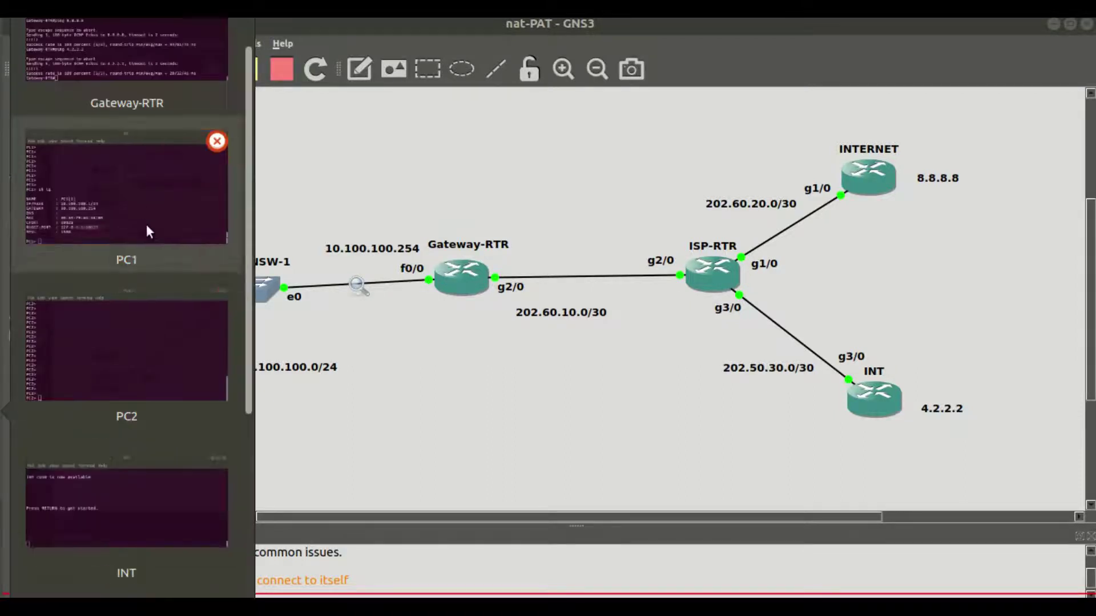
{"action": "left_click", "coordinate": [146, 224]}
{"action": "type", "text": "ping"}
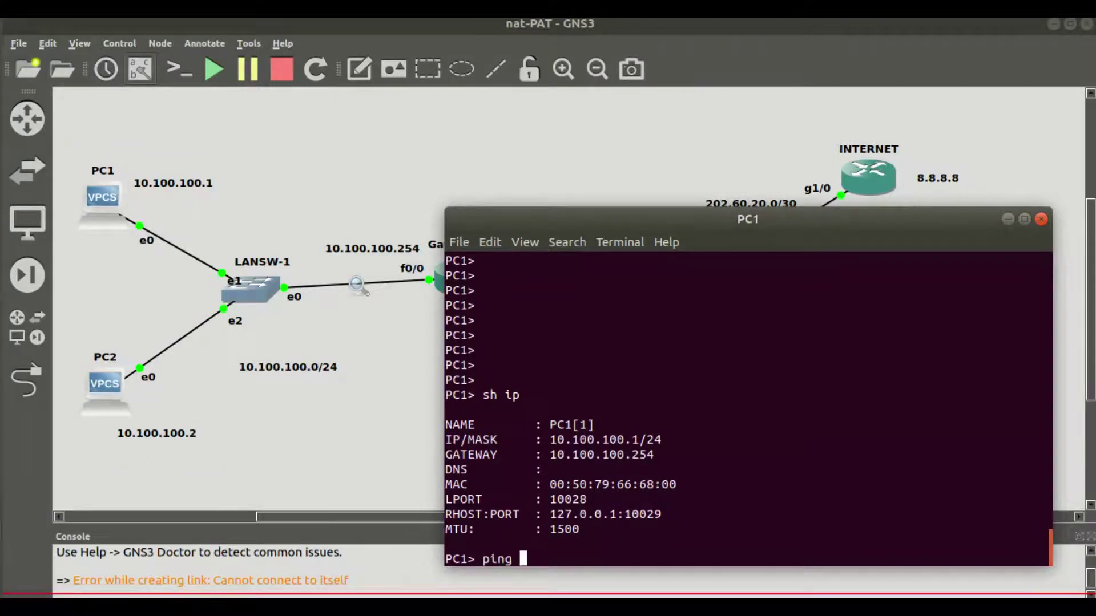
{"action": "type", "text": " 10.100.100."}
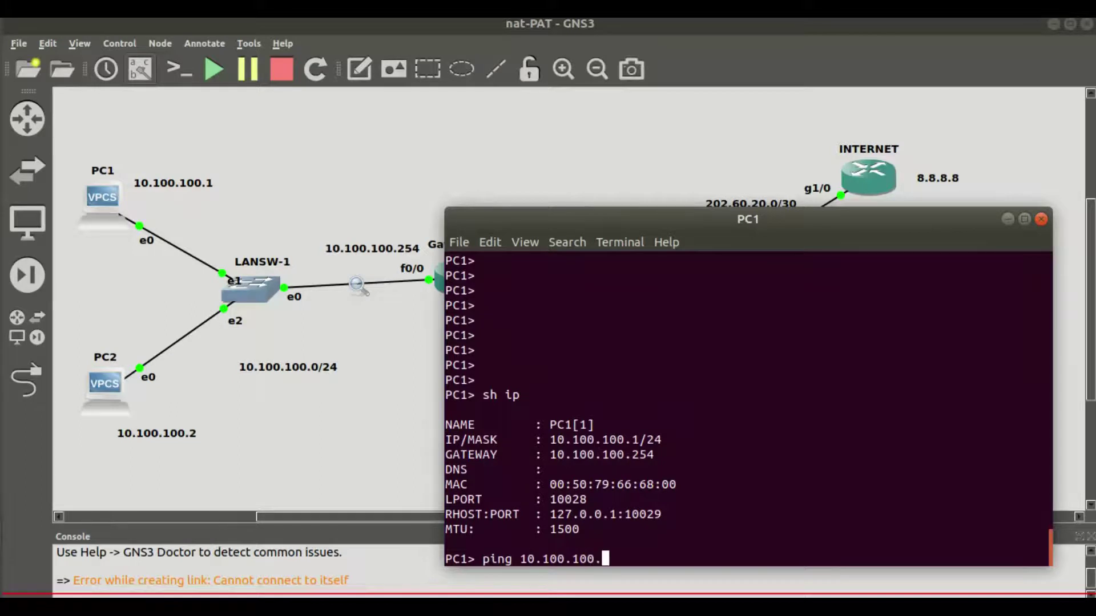
{"action": "type", "text": "254"}
{"action": "key", "text": "Return"}
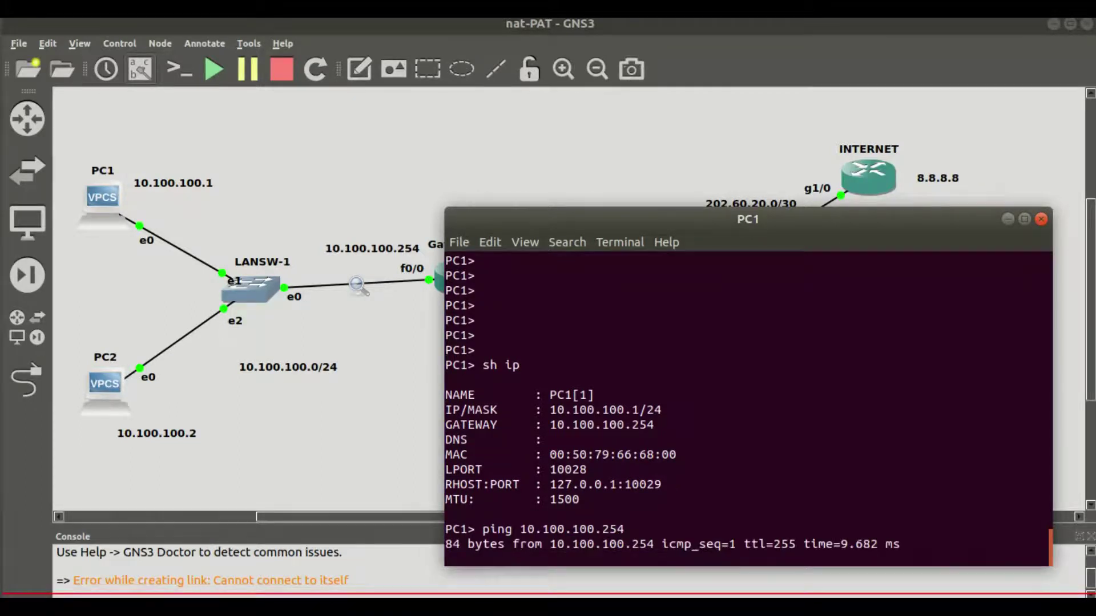
{"action": "key", "text": "ctrl+c"}
Ping 8.8.8.8 from PC1, see it time out, then hide the console.
{"action": "type", "text": "ping 8"}
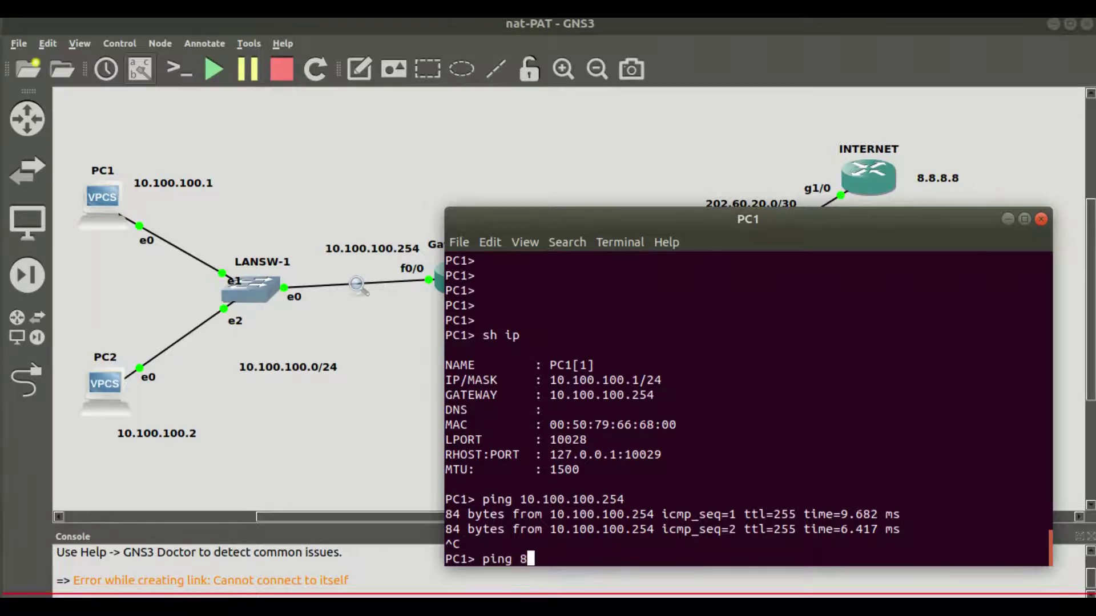
{"action": "type", "text": ".8.8.8"}
{"action": "key", "text": "Return"}
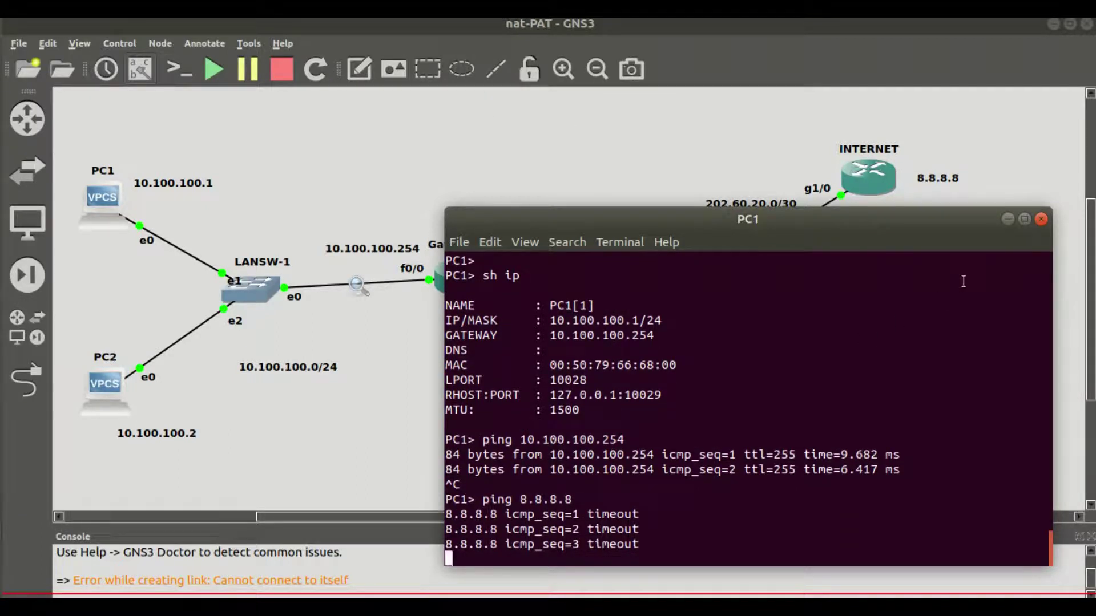
{"action": "left_click", "coordinate": [1007, 219]}
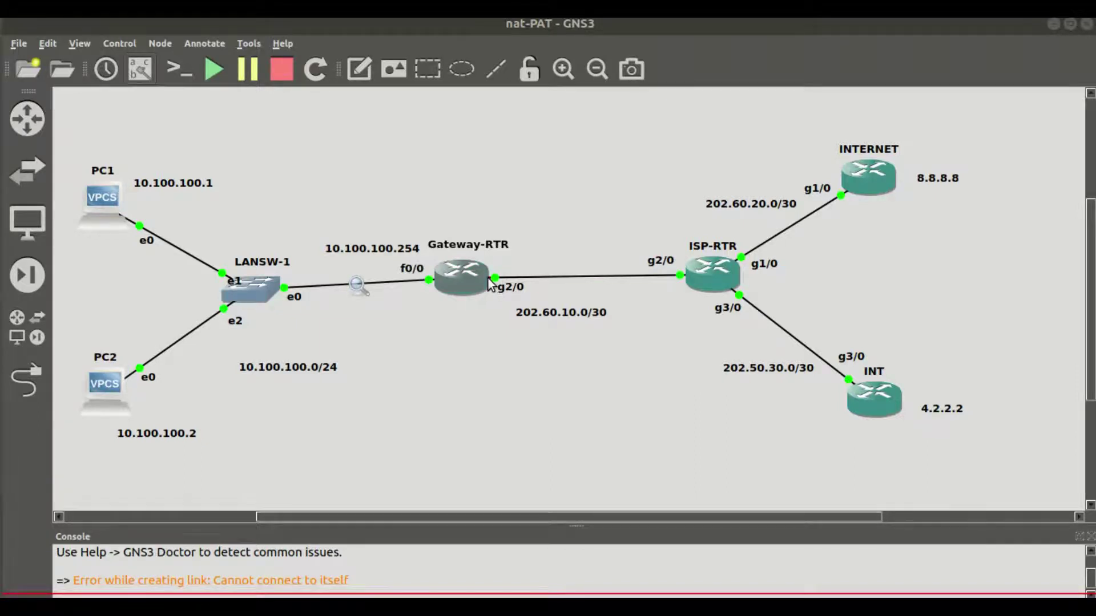
Enter global configuration mode on Gateway-RTR with 'config t'.
{"action": "left_click", "coordinate": [11, 399]}
{"action": "left_click", "coordinate": [101, 208]}
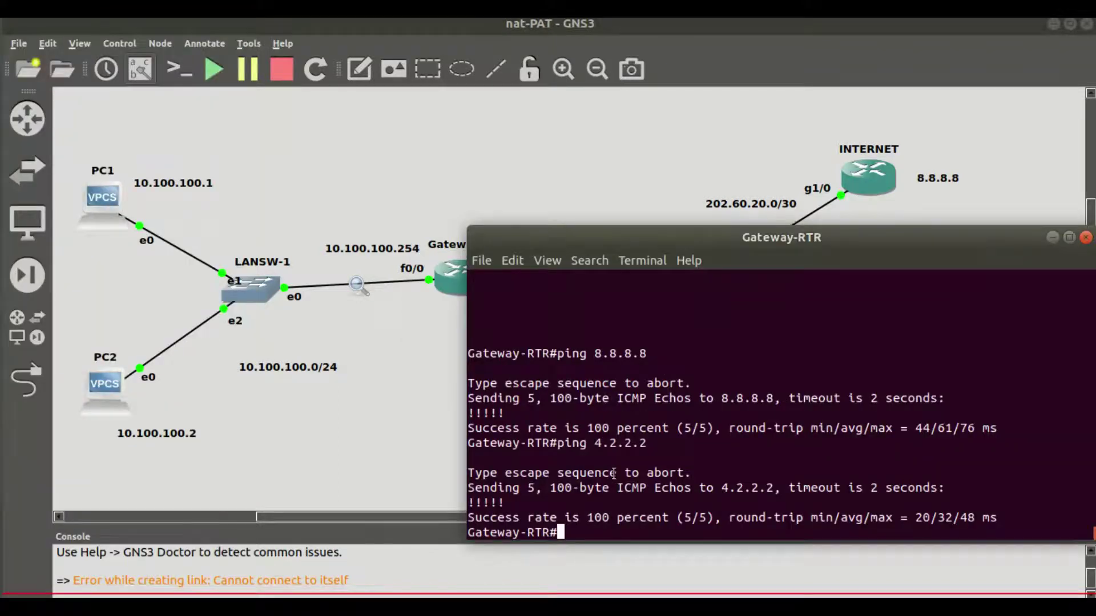
{"action": "key", "text": "Return"}
{"action": "key", "text": "Return"}
{"action": "type", "text": "config t"}
{"action": "key", "text": "Return"}
{"action": "key", "text": "Return"}
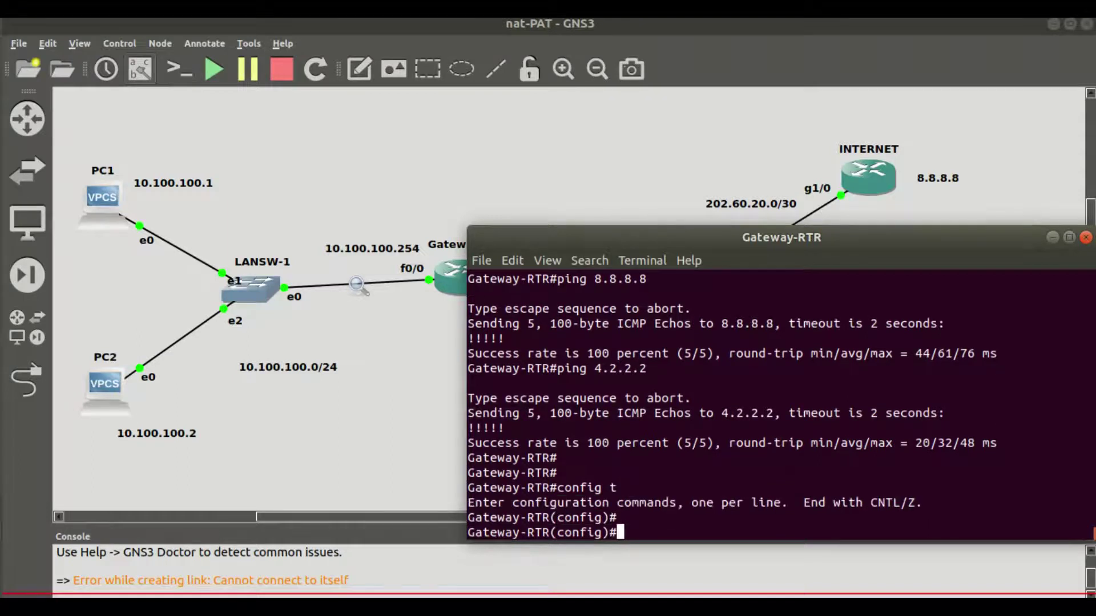
{"action": "left_click", "coordinate": [1053, 236]}
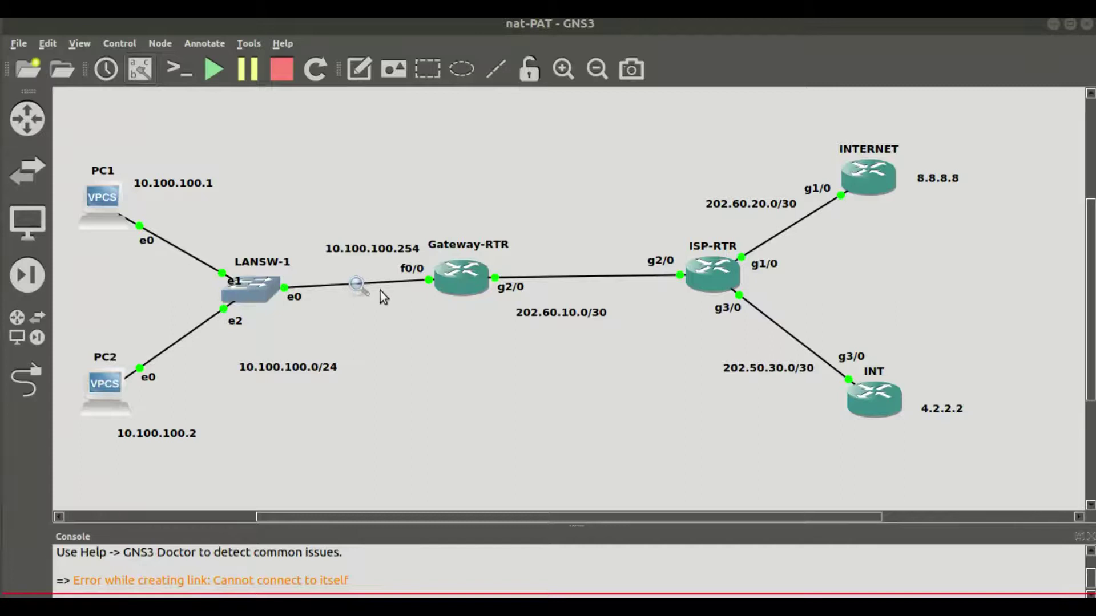
Set interface fa0/0 as 'ip nat inside'.
{"action": "left_click", "coordinate": [15, 397]}
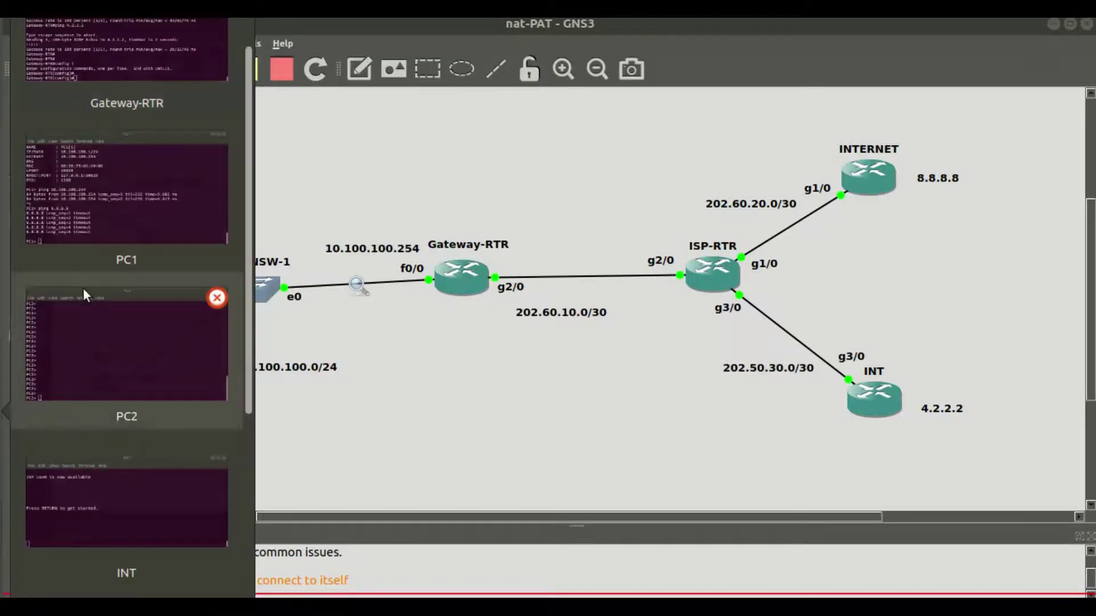
{"action": "left_click", "coordinate": [113, 46]}
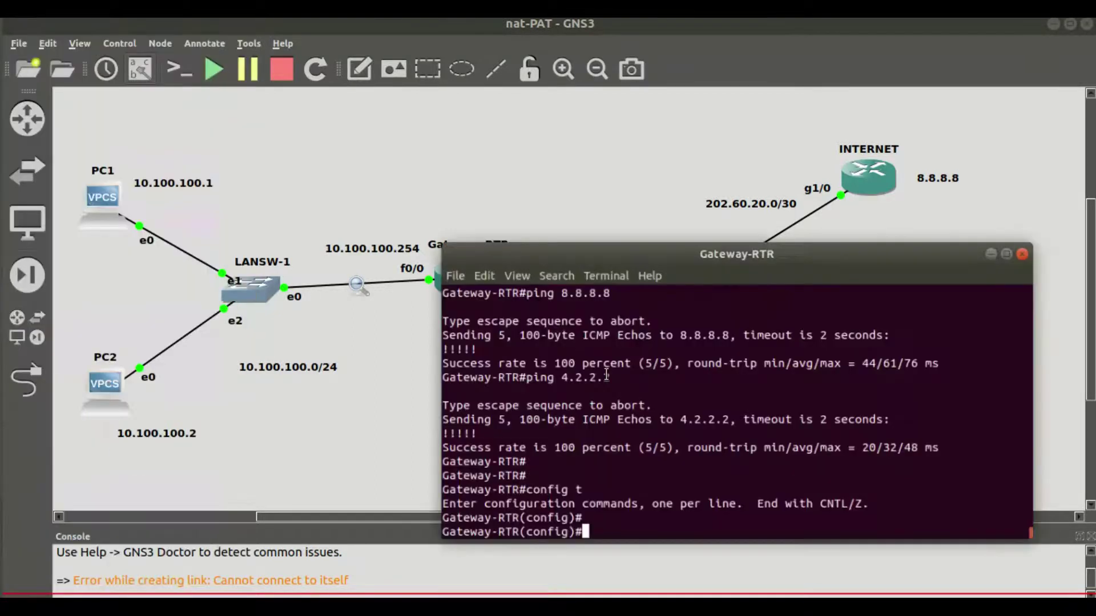
{"action": "type", "text": "int "}
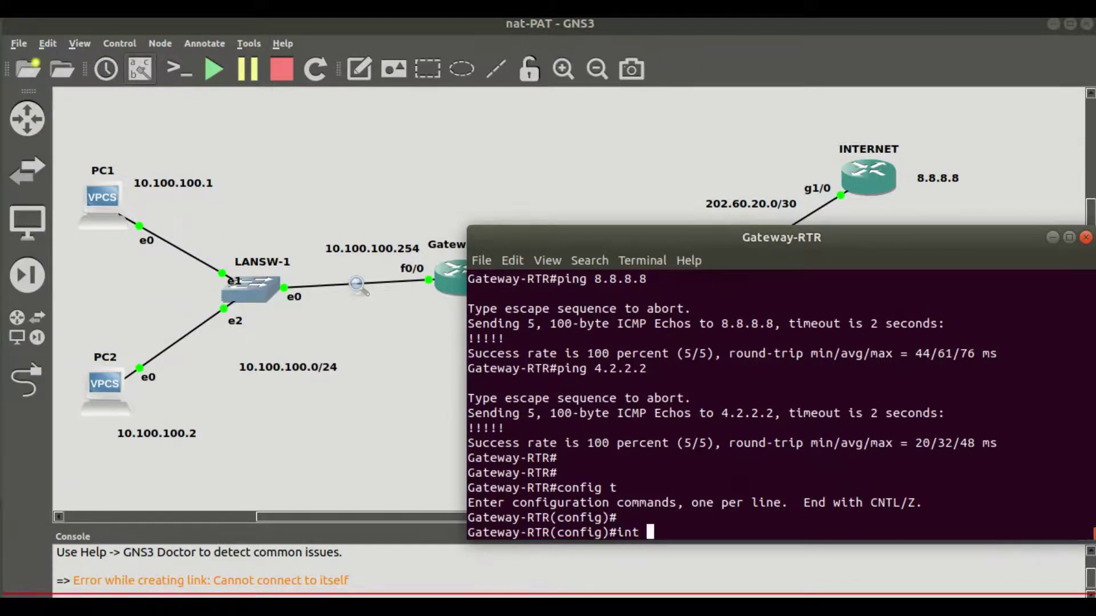
{"action": "type", "text": "fa0/0"}
{"action": "key", "text": "Return"}
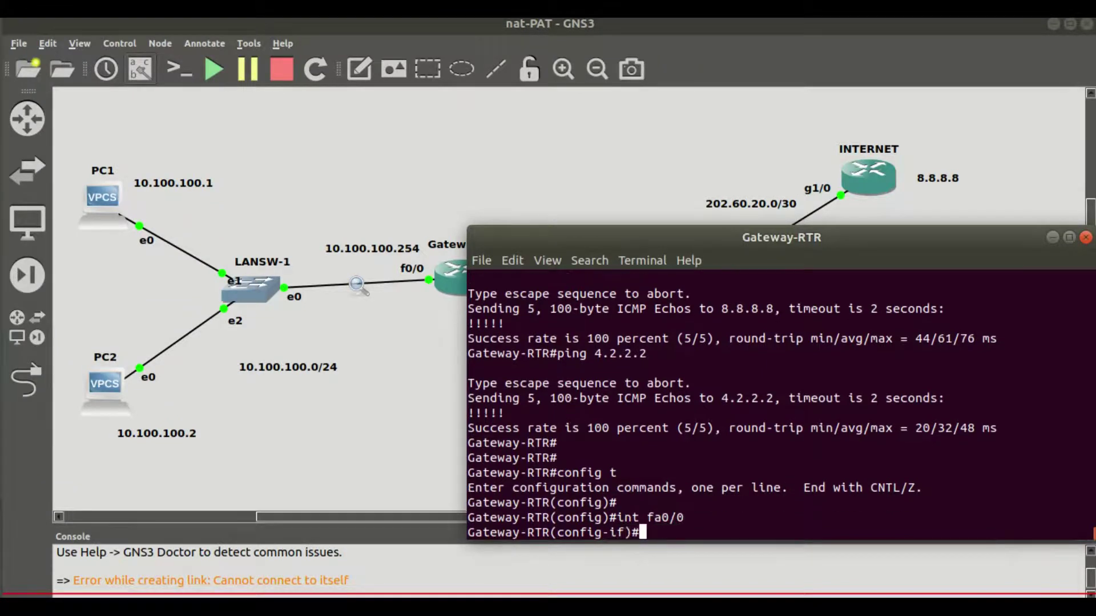
{"action": "type", "text": "ip nat inside"}
{"action": "key", "text": "Return"}
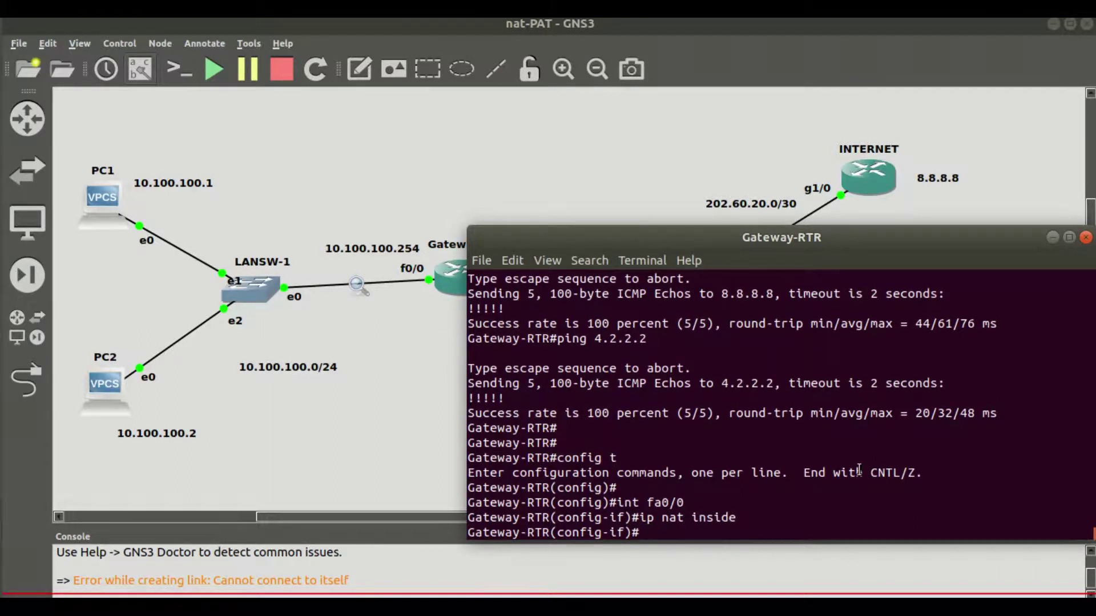
{"action": "left_click", "coordinate": [1049, 236]}
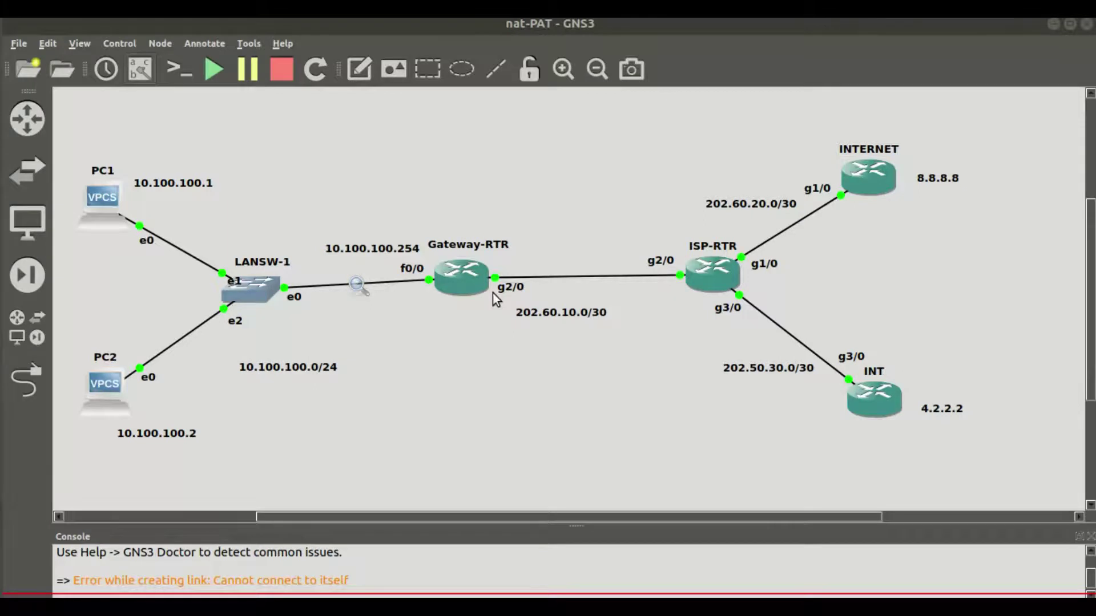
Set interface g2/0 as 'ip nat outside'.
{"action": "left_click", "coordinate": [5, 411]}
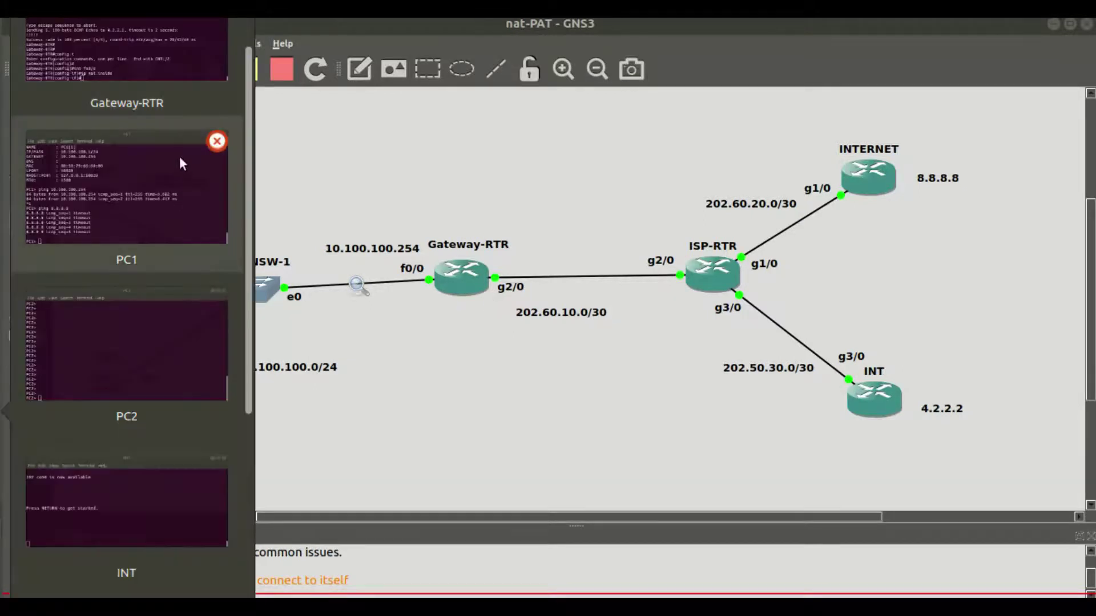
{"action": "left_click", "coordinate": [126, 66]}
{"action": "type", "text": "int g"}
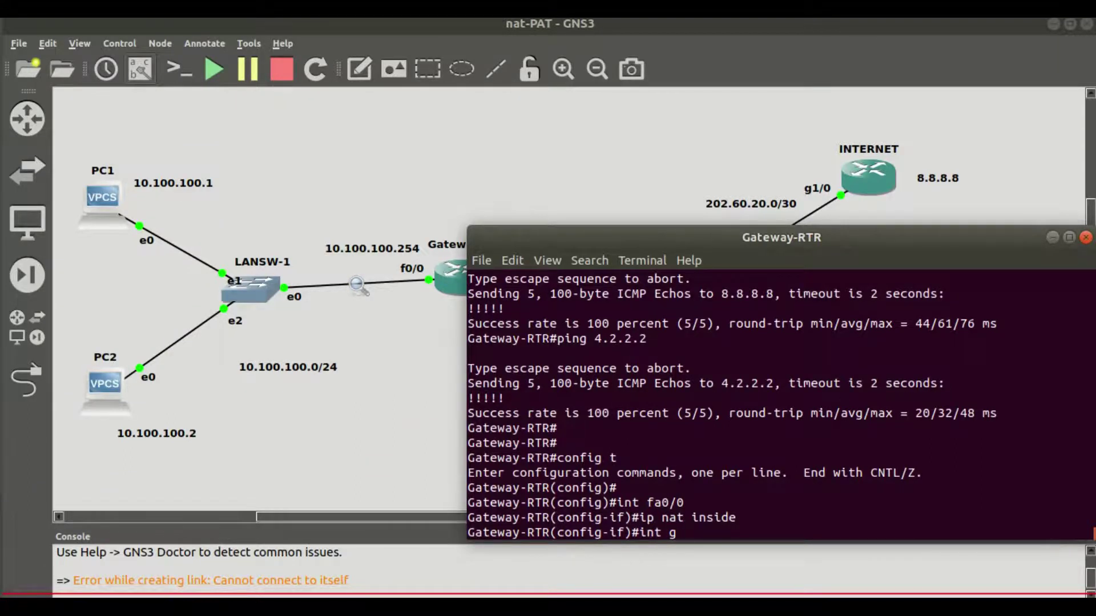
{"action": "left_click_drag", "start_coordinate": [786, 240], "coordinate": [850, 250]}
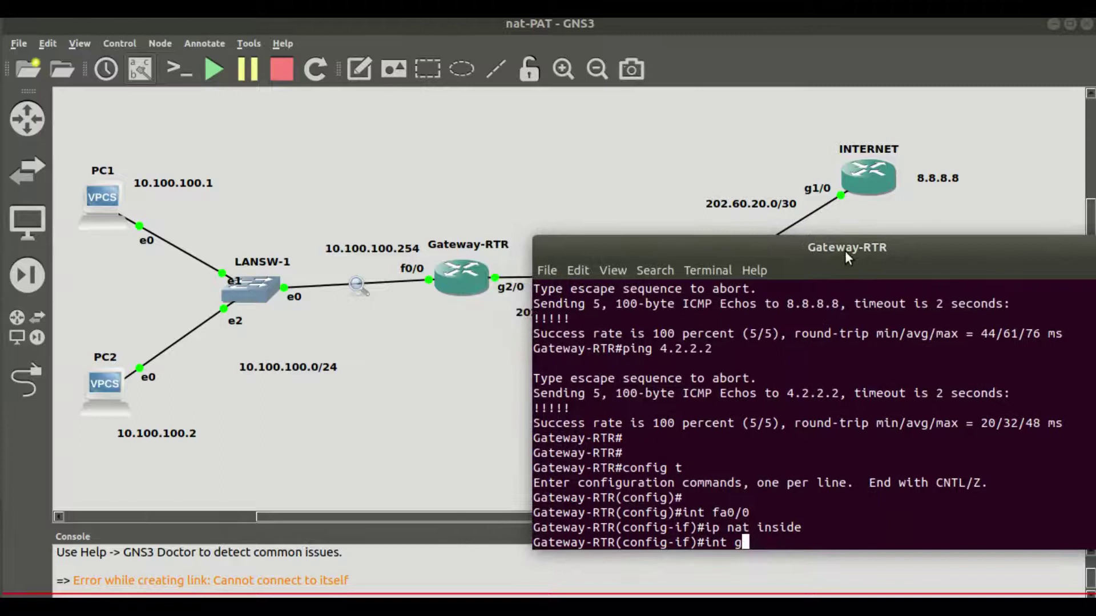
{"action": "type", "text": "2/0"}
{"action": "key", "text": "Return"}
{"action": "type", "text": "ip nat "}
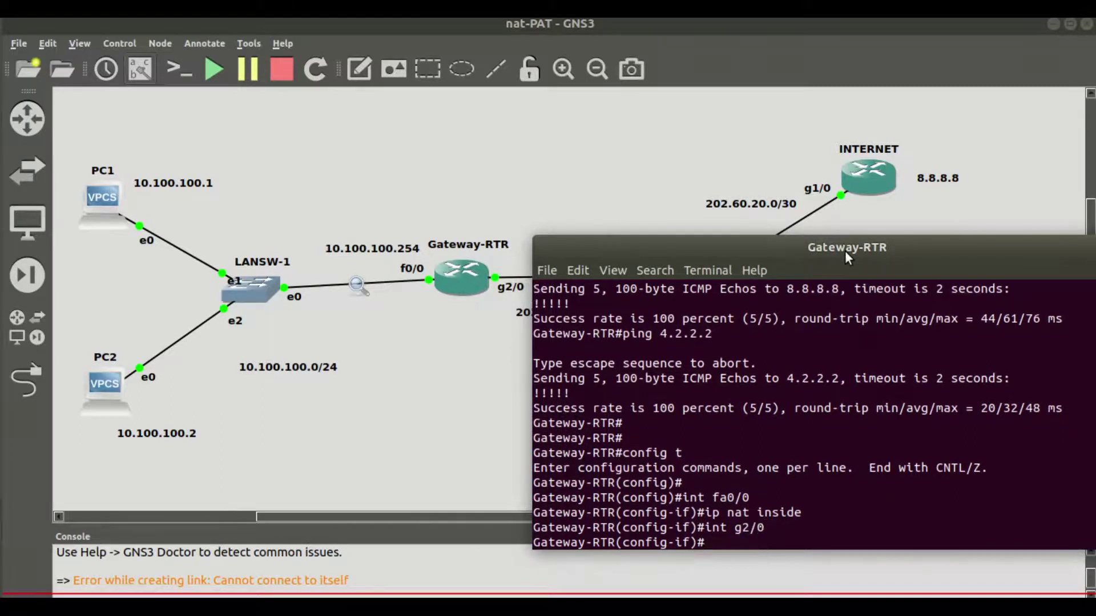
{"action": "type", "text": "out"}
{"action": "key", "text": "Return"}
{"action": "left_click", "coordinate": [142, 337]}
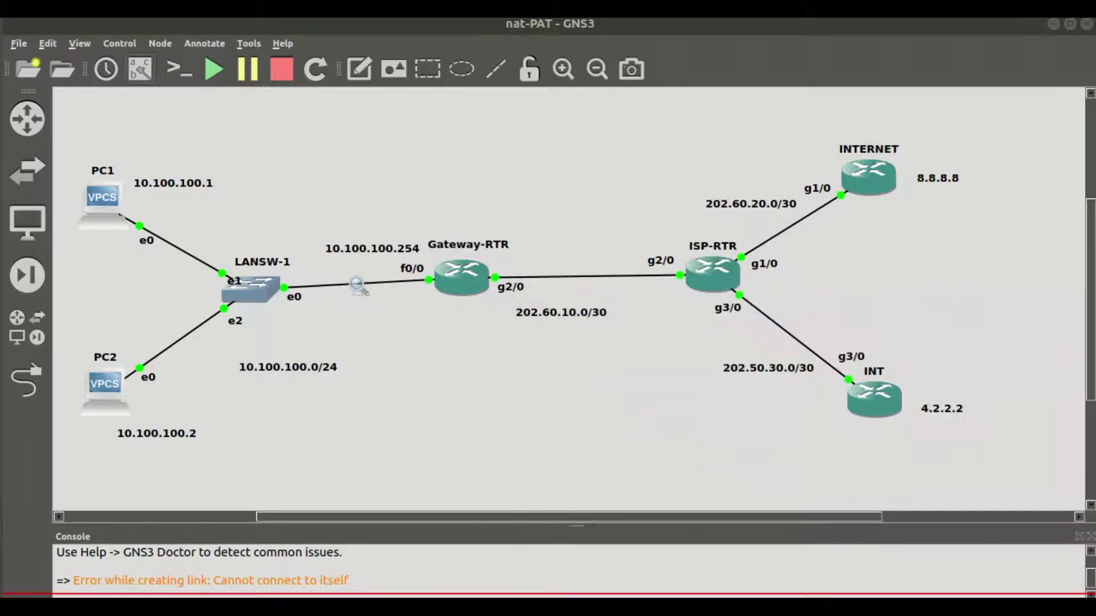
Enter 'access-list 3 permit 10.100.100.0 0.0.0.255' in Gateway-RTR's configuration.
{"action": "left_click", "coordinate": [27, 378]}
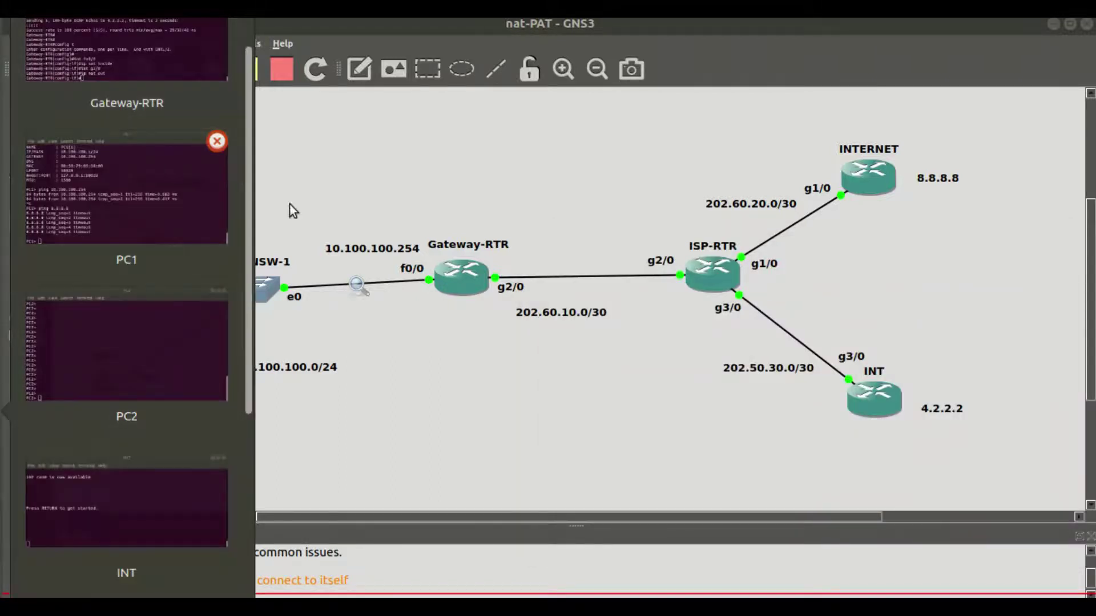
{"action": "left_click", "coordinate": [126, 51]}
{"action": "type", "text": "acc"}
{"action": "key", "text": "Tab"}
{"action": "type", "text": "3 "}
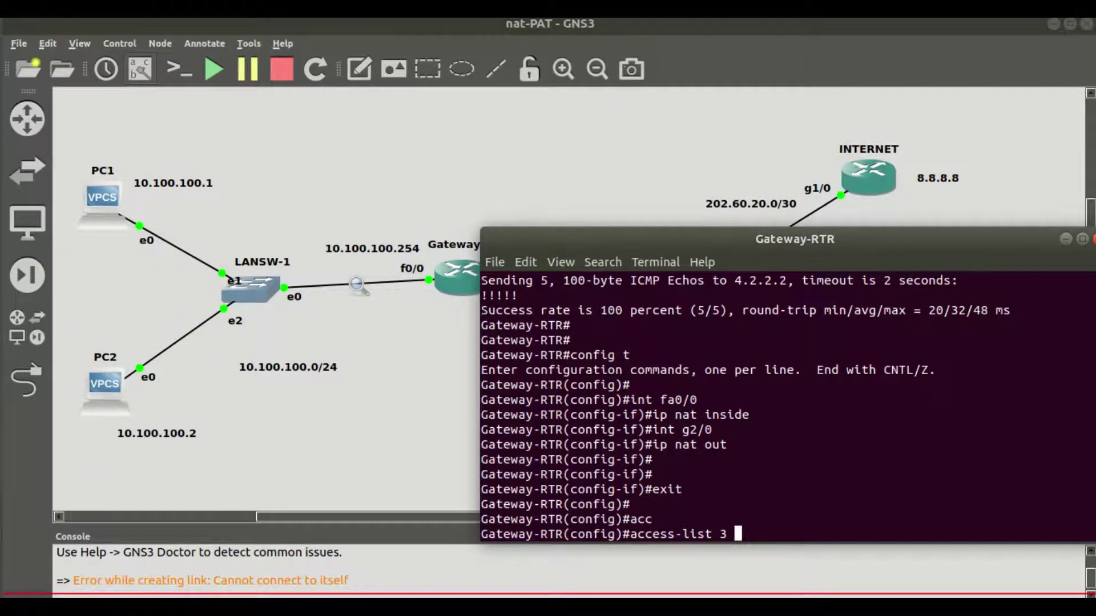
{"action": "type", "text": "per"}
{"action": "key", "text": "Tab"}
{"action": "type", "text": "10"}
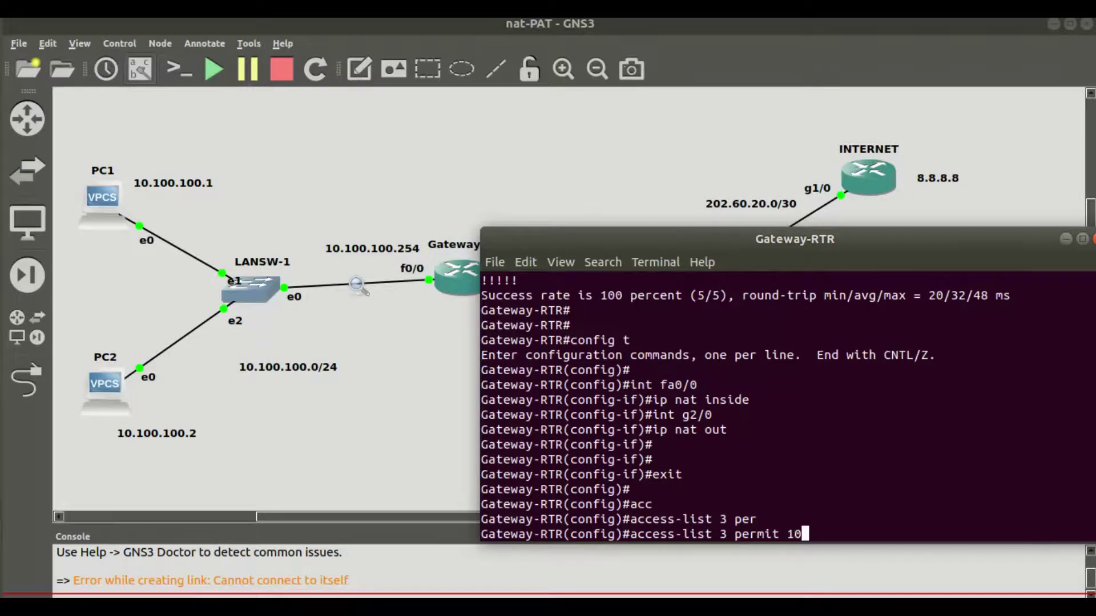
{"action": "type", "text": ".100.100.0 0.0.0."}
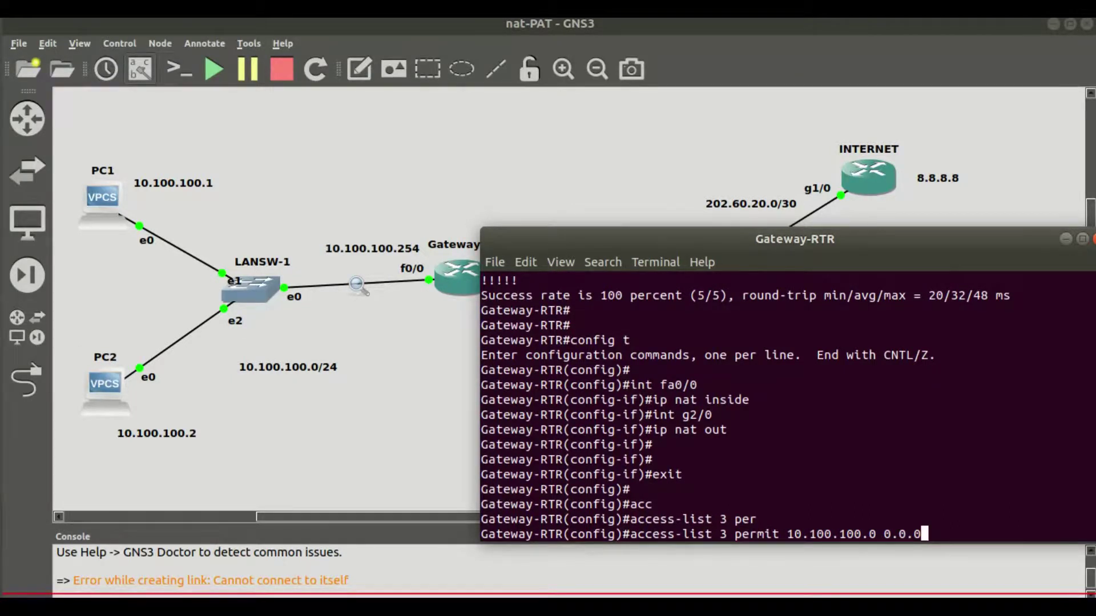
{"action": "type", "text": "255"}
{"action": "key", "text": "Return"}
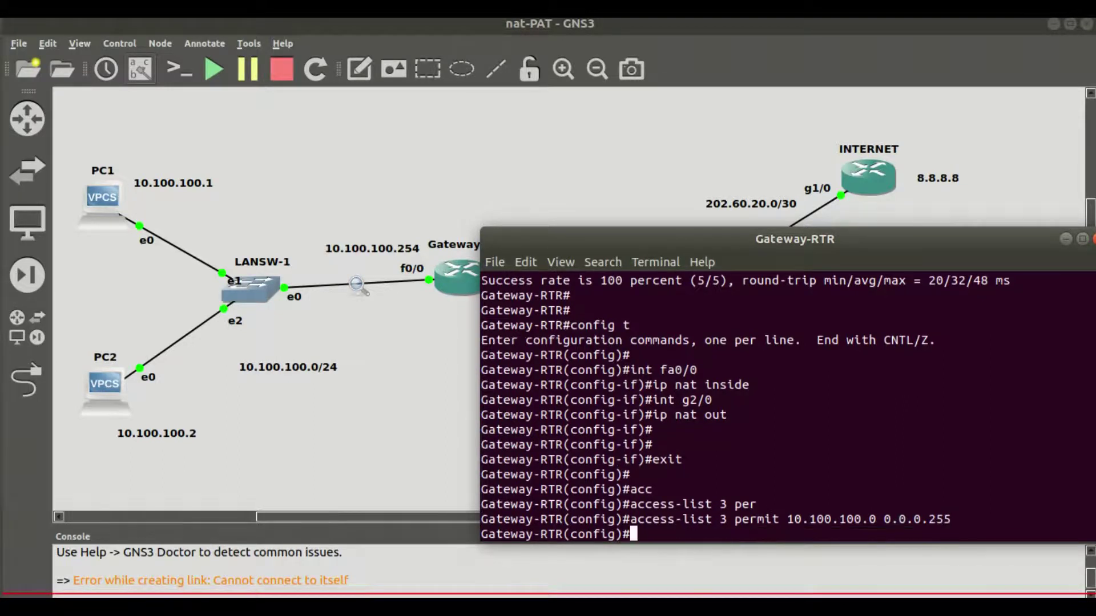
Enter 'ip nat inside source list 3 interface gigabitEthernet 2/0 overload', then exit configuration mode.
{"action": "type", "text": "ip nat inside source list"}
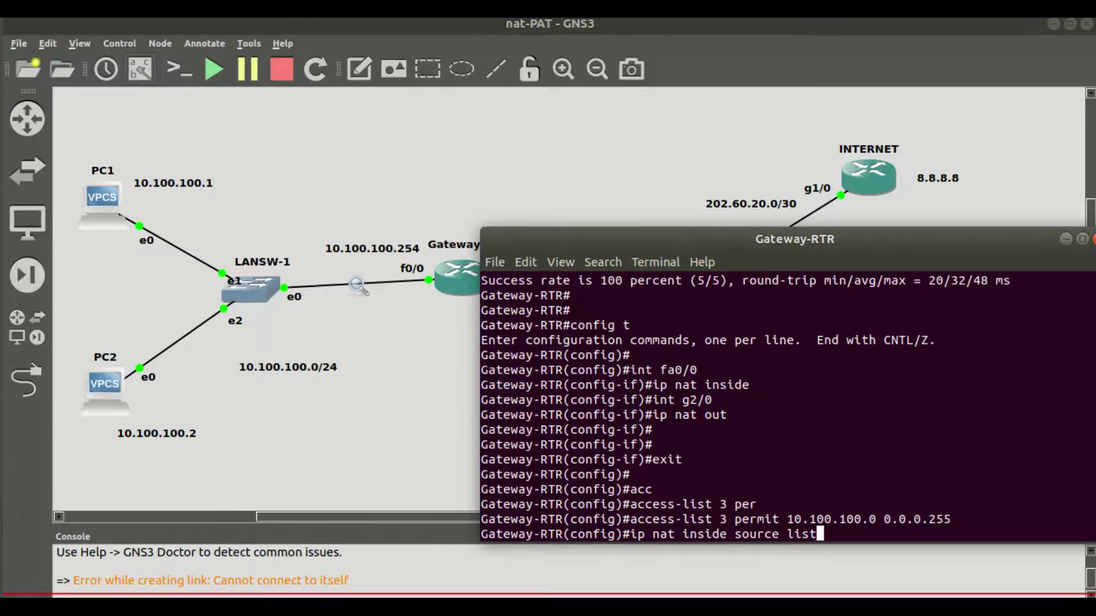
{"action": "key", "text": "BackSpace"}
{"action": "key", "text": "BackSpace"}
{"action": "key", "text": "BackSpace"}
{"action": "key", "text": "BackSpace"}
{"action": "key", "text": "BackSpace"}
{"action": "key", "text": "Tab"}
{"action": "type", "text": "list 3 in"}
{"action": "key", "text": "Tab"}
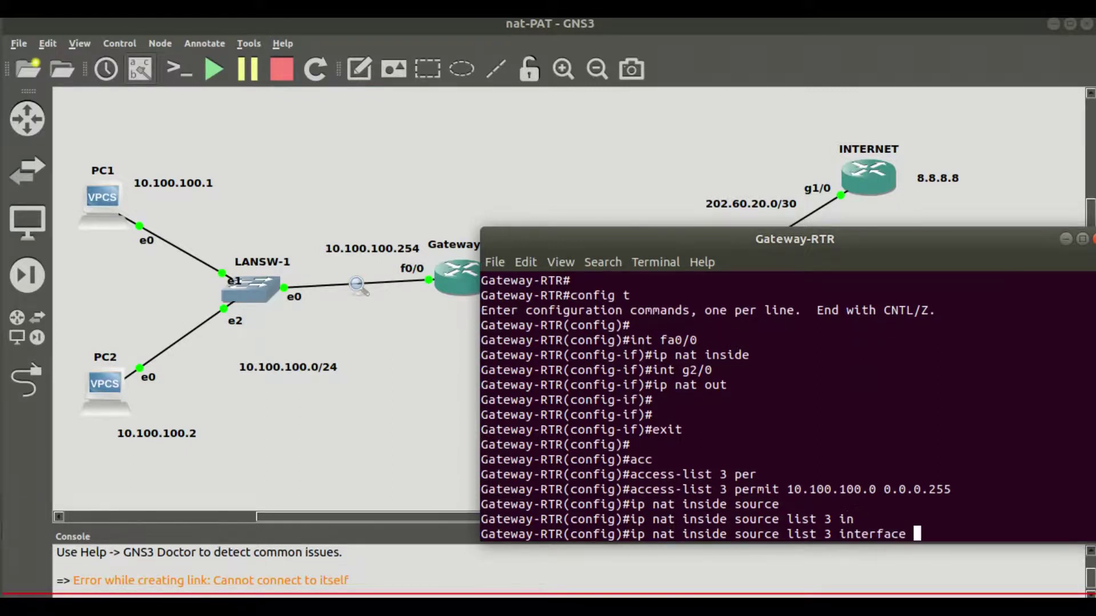
{"action": "type", "text": "gi"}
{"action": "key", "text": "Tab"}
{"action": "type", "text": "2/0 0ve"}
{"action": "key", "text": "BackSpace"}
{"action": "key", "text": "BackSpace"}
{"action": "key", "text": "BackSpace"}
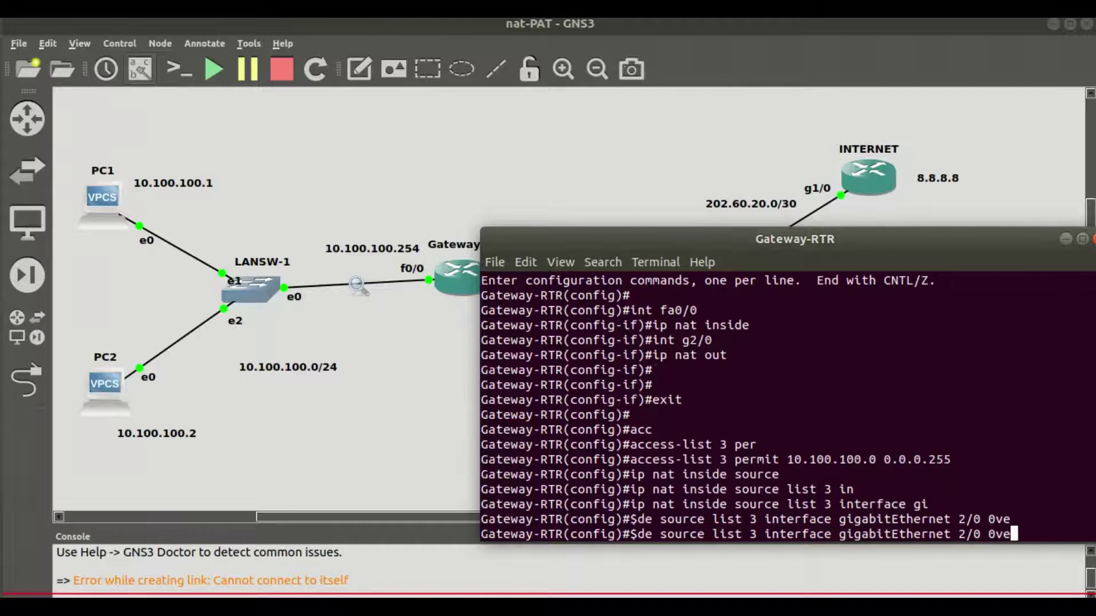
{"action": "type", "text": "overload"}
{"action": "key", "text": "Return"}
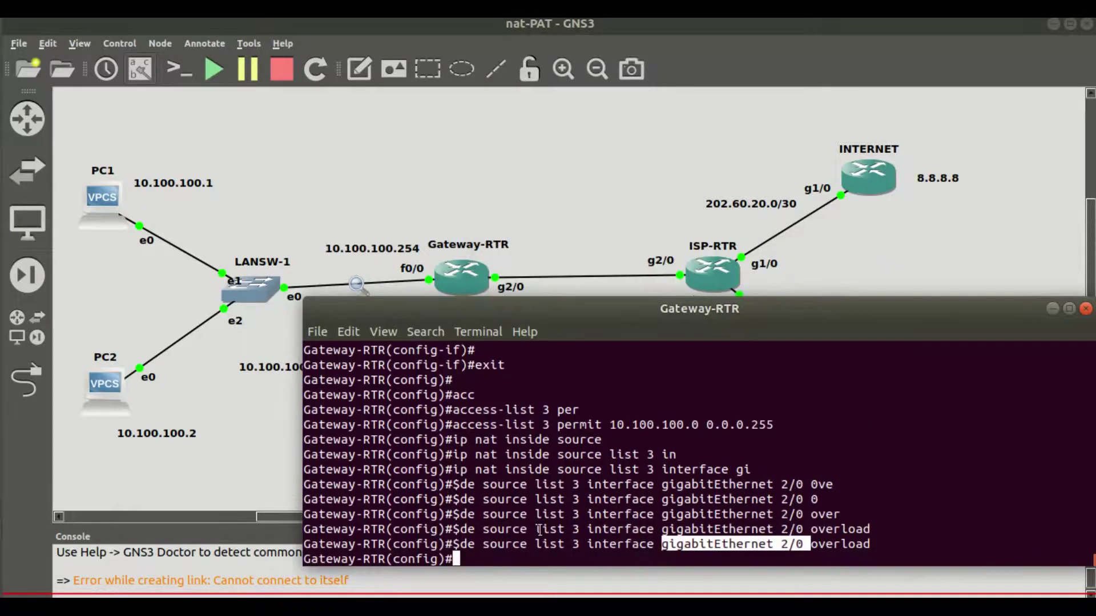
{"action": "type", "text": "exit"}
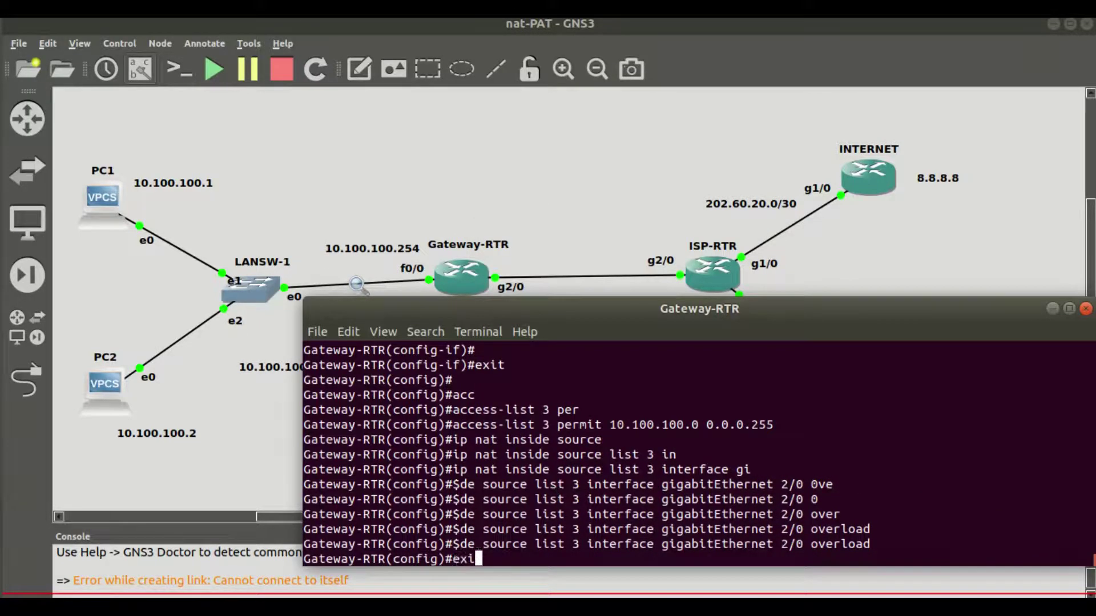
{"action": "key", "text": "Return"}
{"action": "key", "text": "Return"}
Scroll back through Gateway-RTR's console and highlight the access-list 3 permit line.
{"action": "type", "text": "sh run"}
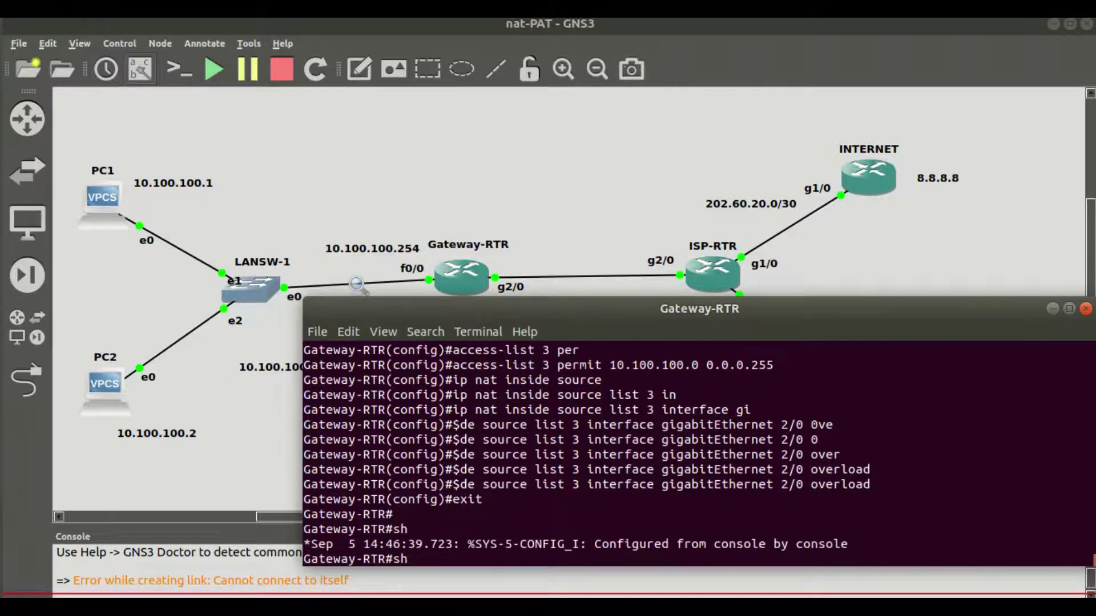
{"action": "key", "text": "BackSpace"}
{"action": "key", "text": "BackSpace"}
{"action": "key", "text": "BackSpace"}
{"action": "key", "text": "BackSpace"}
{"action": "key", "text": "BackSpace"}
{"action": "key", "text": "BackSpace"}
{"action": "scroll", "coordinate": [520, 419], "scroll_direction": "up", "scroll_amount": 2}
{"action": "scroll", "coordinate": [520, 419], "scroll_direction": "up", "scroll_amount": 2}
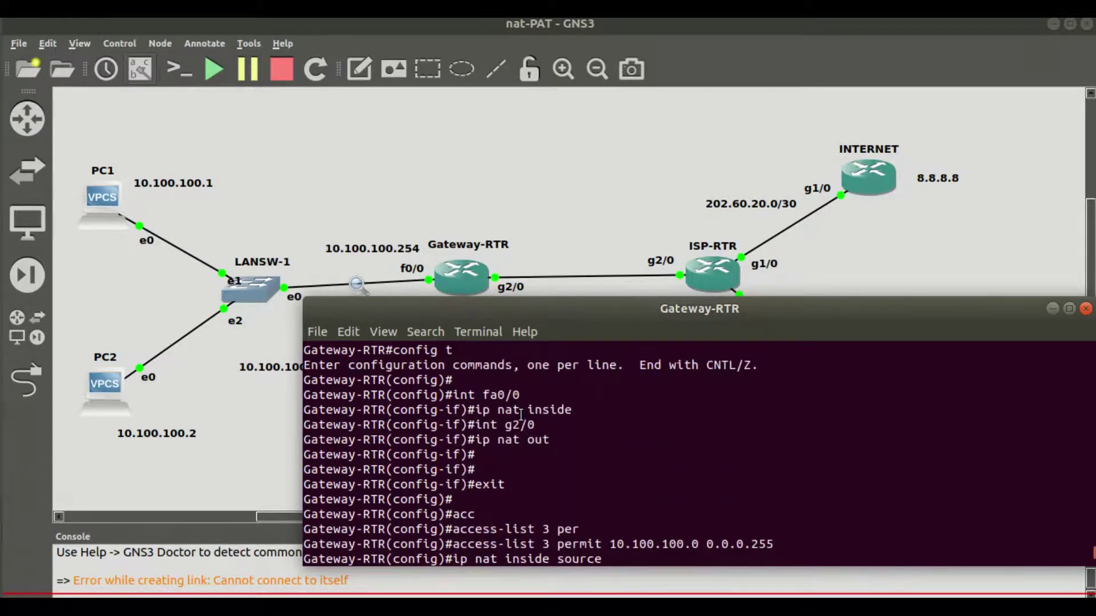
{"action": "left_click_drag", "start_coordinate": [567, 444], "coordinate": [455, 397]}
{"action": "scroll", "coordinate": [696, 502], "scroll_direction": "down", "scroll_amount": 1}
{"action": "left_click_drag", "start_coordinate": [779, 486], "coordinate": [457, 489]}
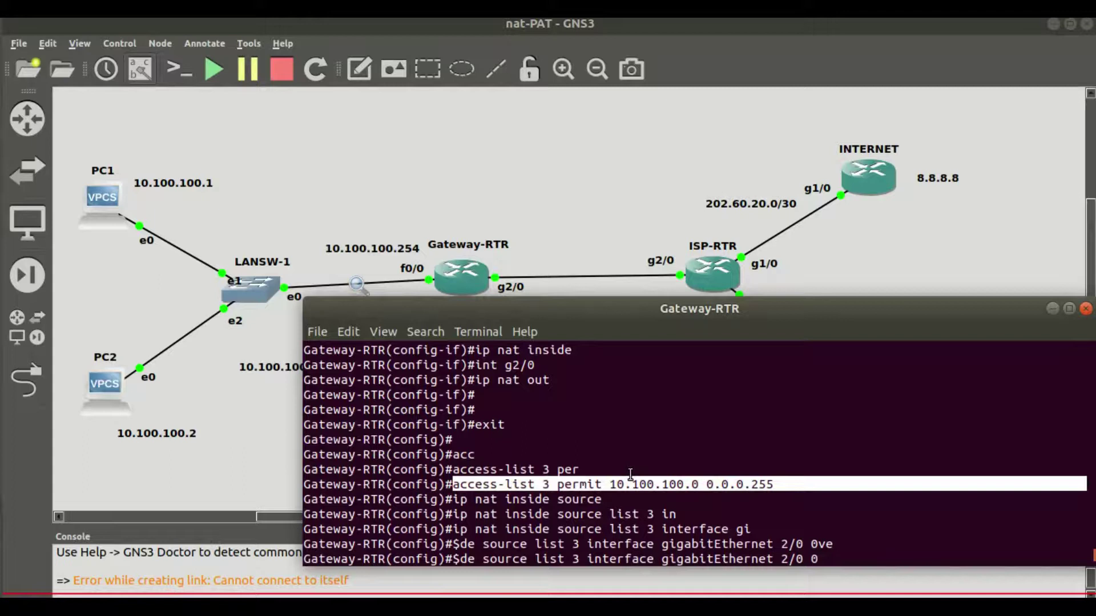
{"action": "scroll", "coordinate": [630, 474], "scroll_direction": "down", "scroll_amount": 3}
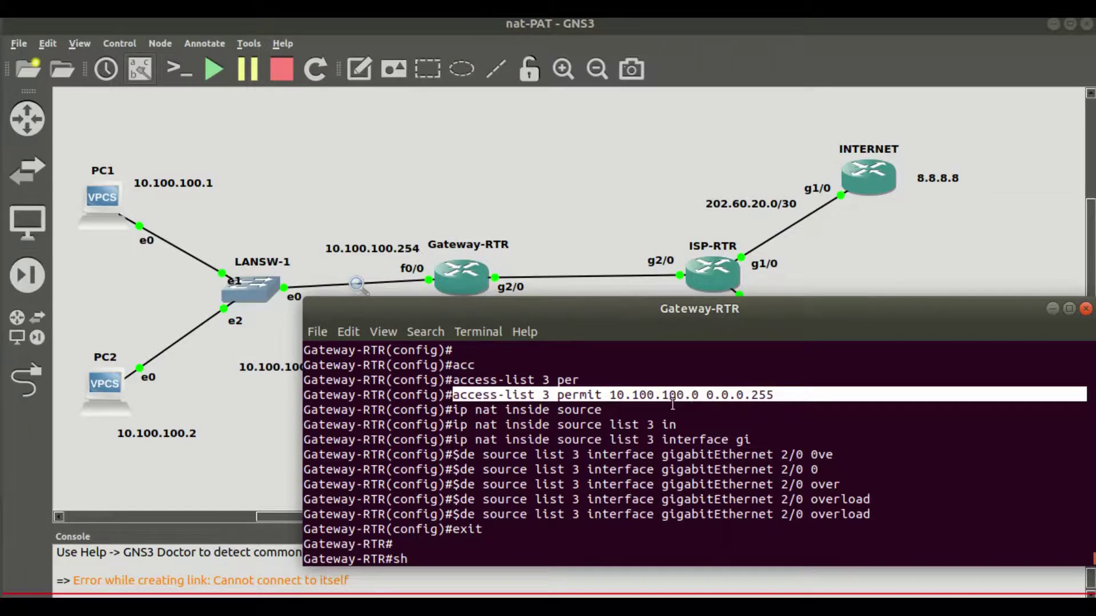
Highlight the 'ip nat inside source list 3' gigabitEthernet overload line and exit, then return to GNS3.
{"action": "left_click", "coordinate": [662, 446]}
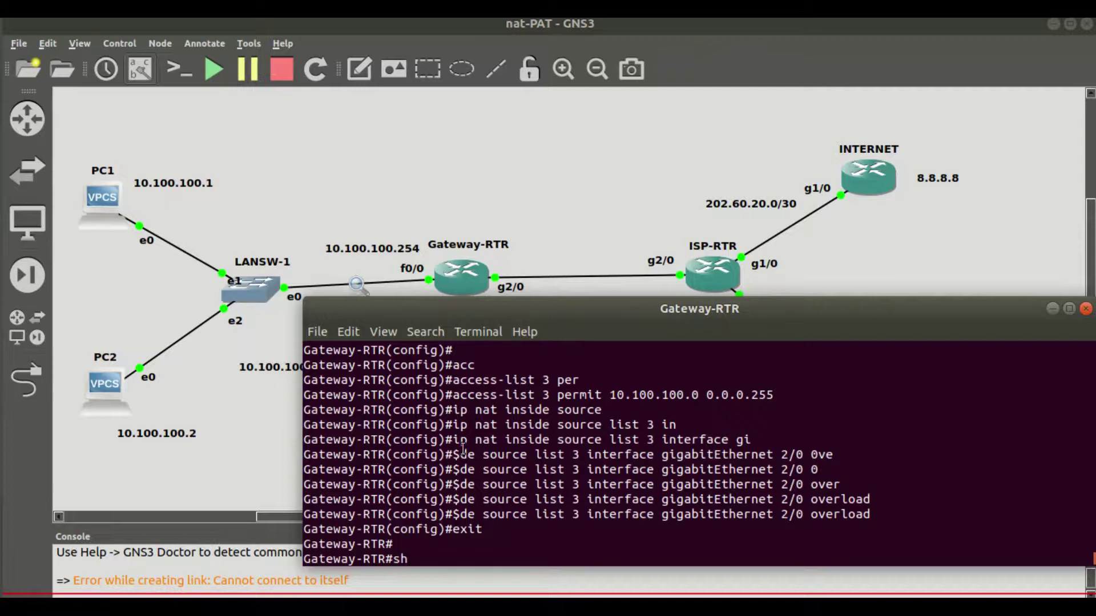
{"action": "left_click_drag", "start_coordinate": [446, 439], "coordinate": [654, 437]}
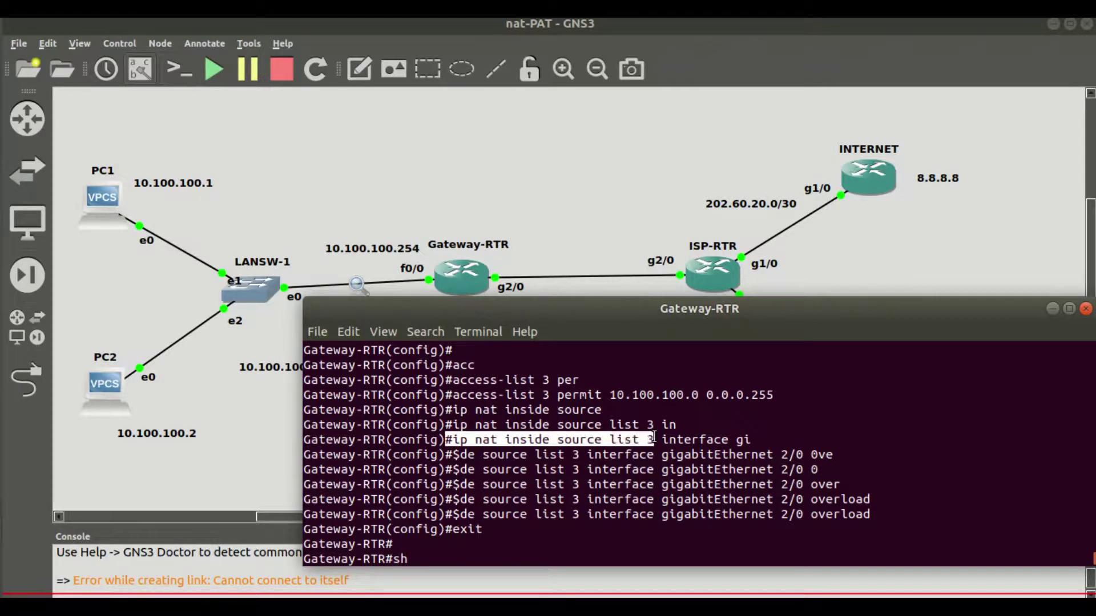
{"action": "double_click", "coordinate": [717, 454]}
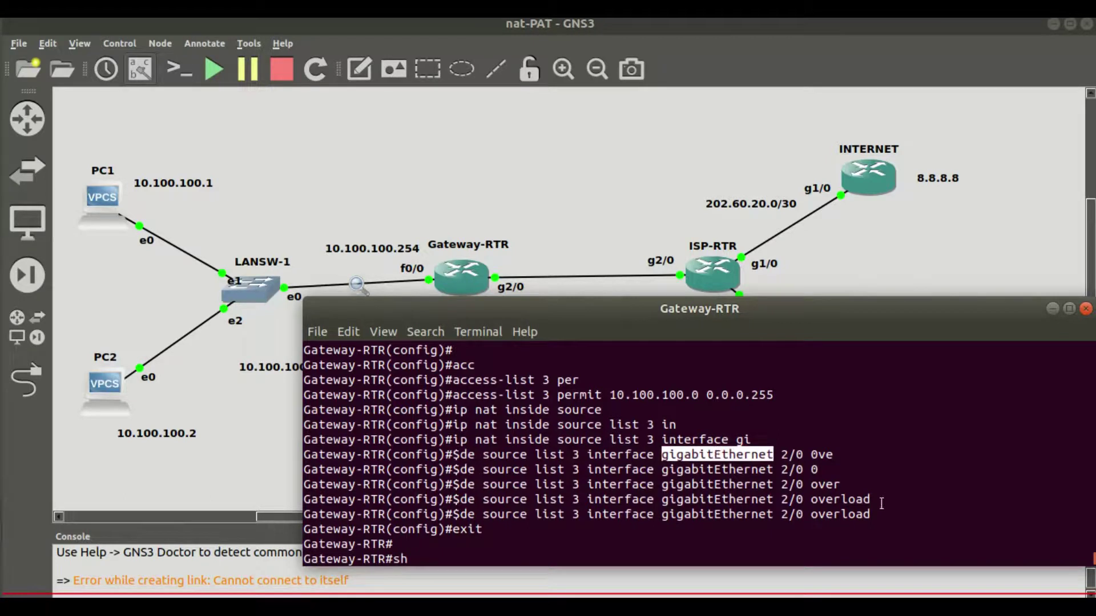
{"action": "triple_click", "coordinate": [850, 523]}
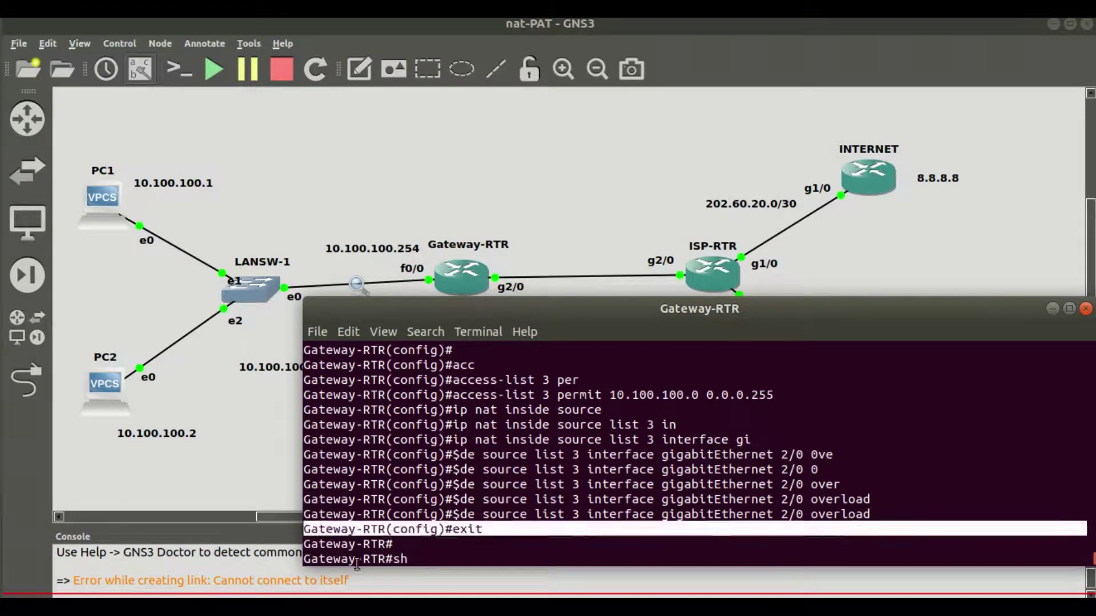
{"action": "left_click", "coordinate": [425, 563]}
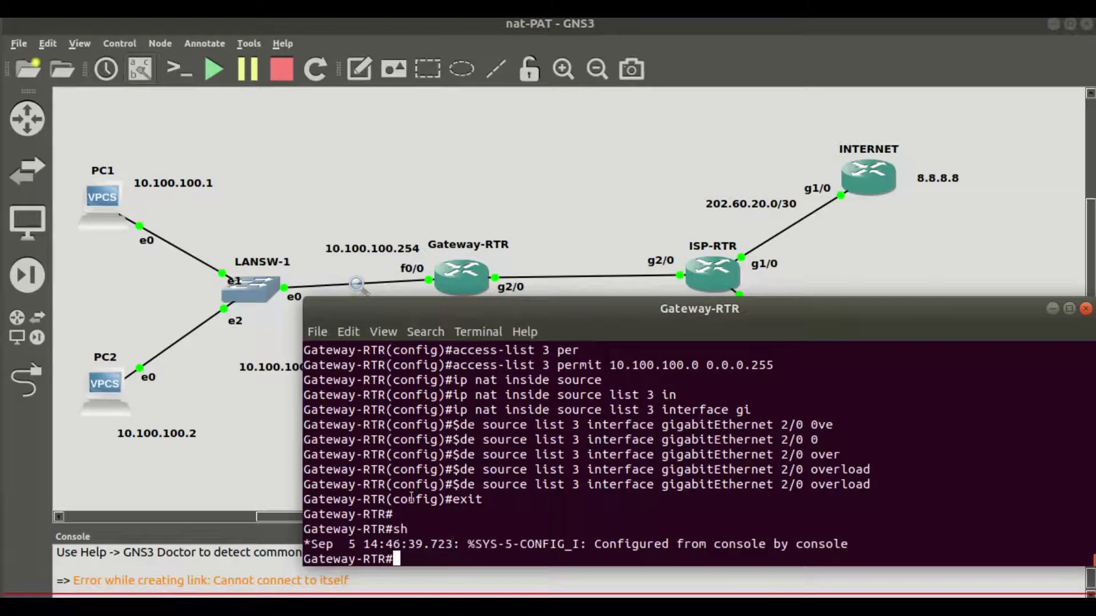
{"action": "left_click", "coordinate": [97, 198]}
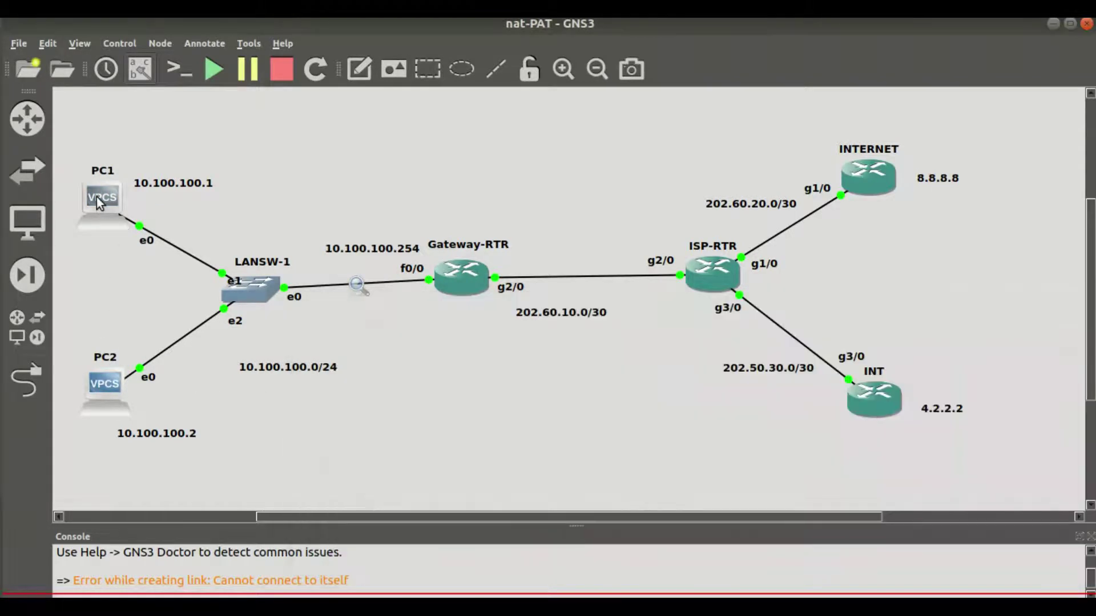
Bring up PC1's console and highlight the earlier failed ping to 8.8.8.8.
{"action": "left_click", "coordinate": [5, 411]}
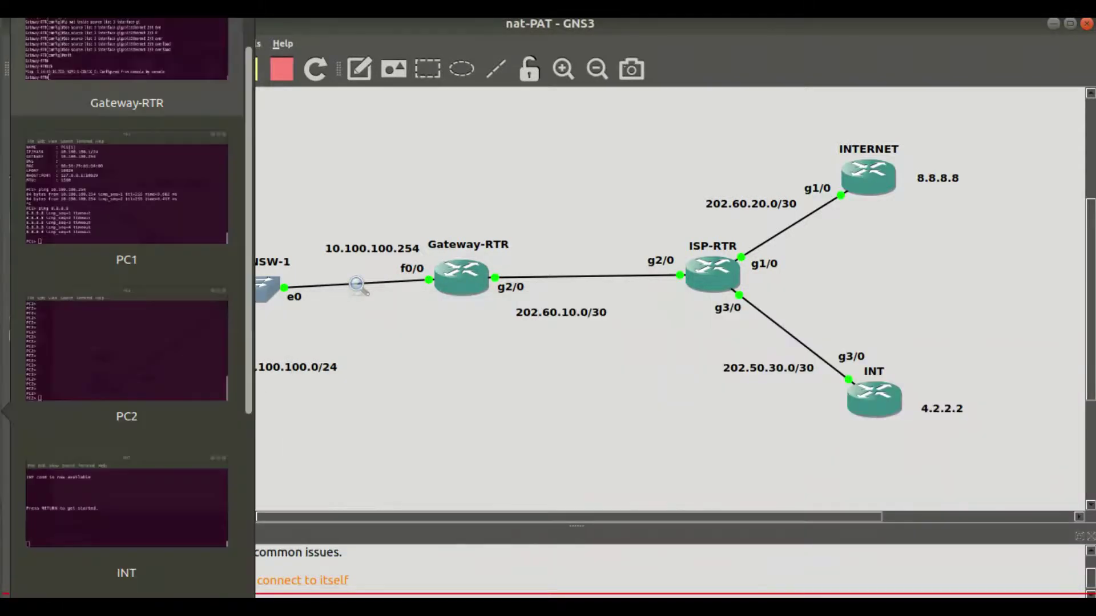
{"action": "left_click", "coordinate": [66, 227]}
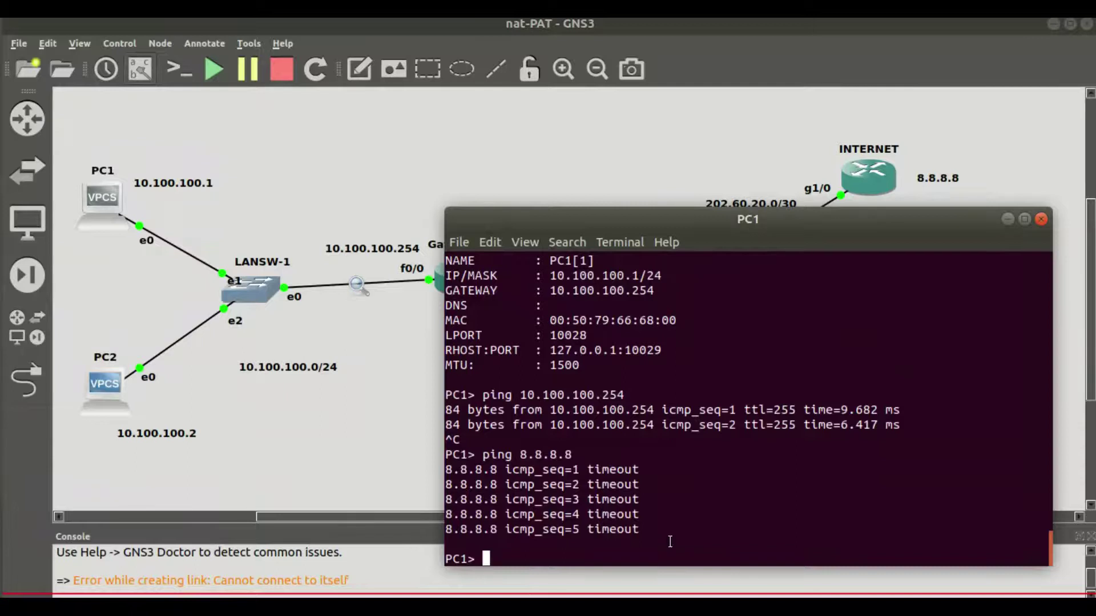
{"action": "left_click_drag", "start_coordinate": [578, 467], "coordinate": [484, 454]}
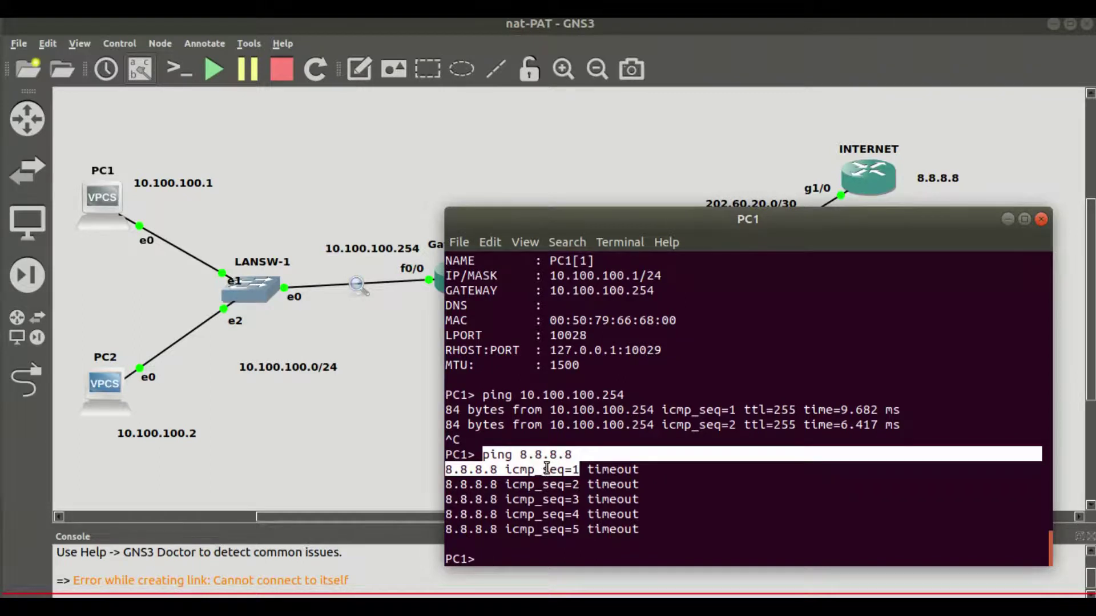
{"action": "left_click", "coordinate": [592, 548]}
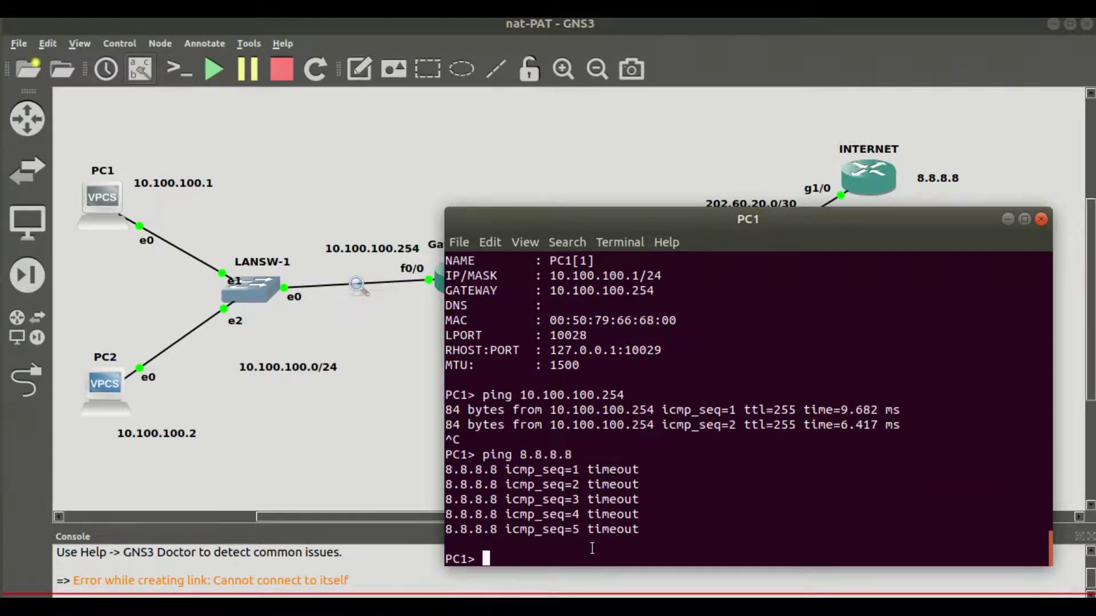
Rerun ping 8.8.8.8 from PC1, note its address 10.100.100.1/24, and hide the console.
{"action": "key", "text": "Up"}
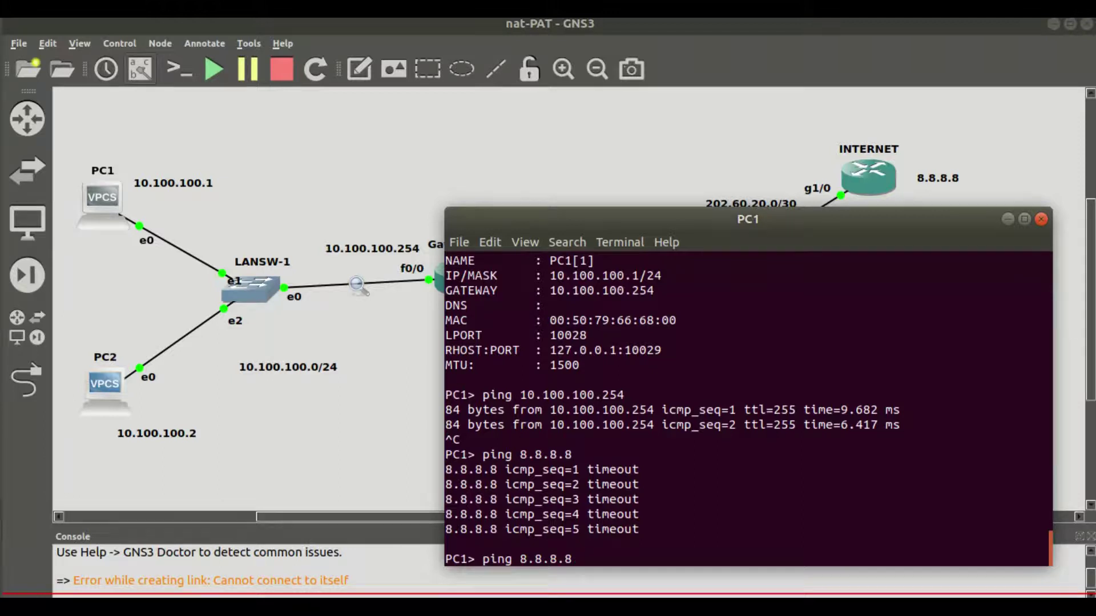
{"action": "key", "text": "Return"}
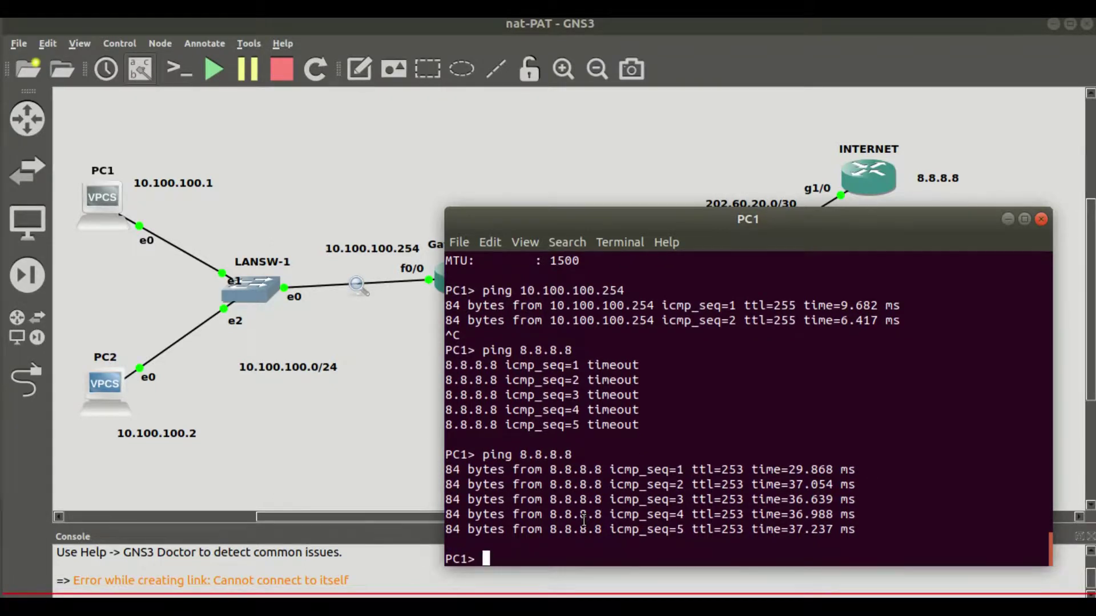
{"action": "scroll", "coordinate": [638, 492], "scroll_direction": "up", "scroll_amount": 2}
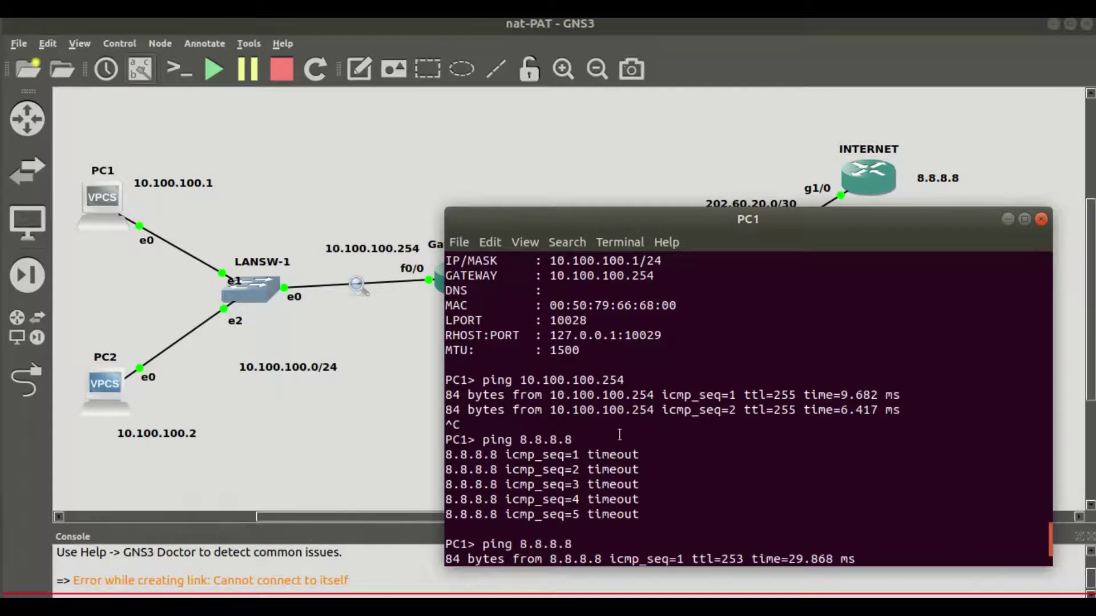
{"action": "left_click_drag", "start_coordinate": [662, 261], "coordinate": [540, 264]}
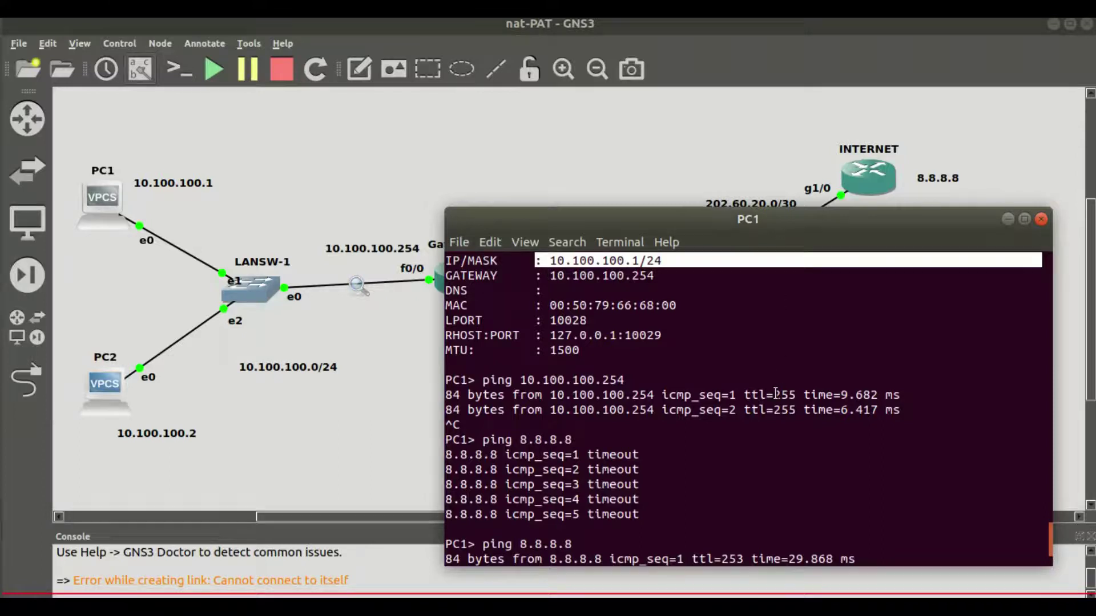
{"action": "left_click", "coordinate": [1008, 219]}
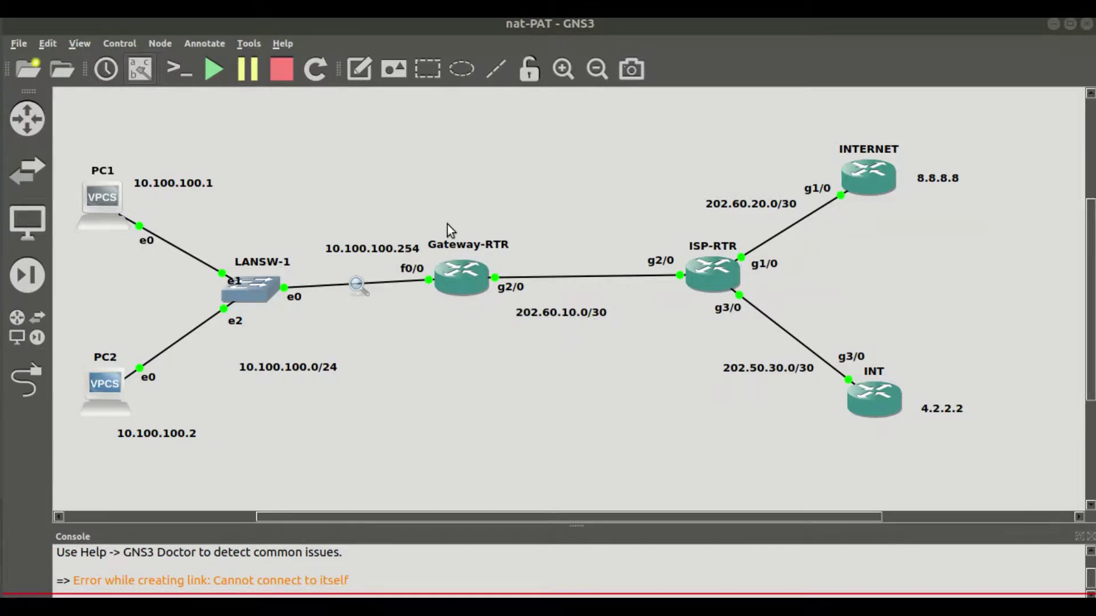
Run 'sh ip nat translations' on Gateway-RTR to list PC1's ICMP entries on 202.60.10.2.
{"action": "left_click", "coordinate": [7, 410]}
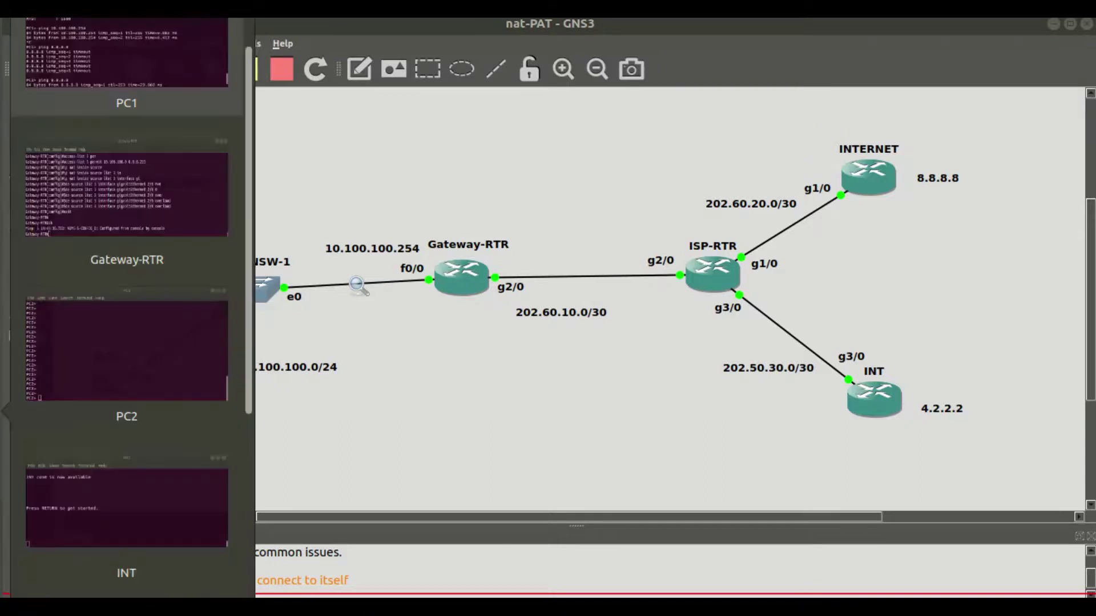
{"action": "left_click", "coordinate": [89, 201]}
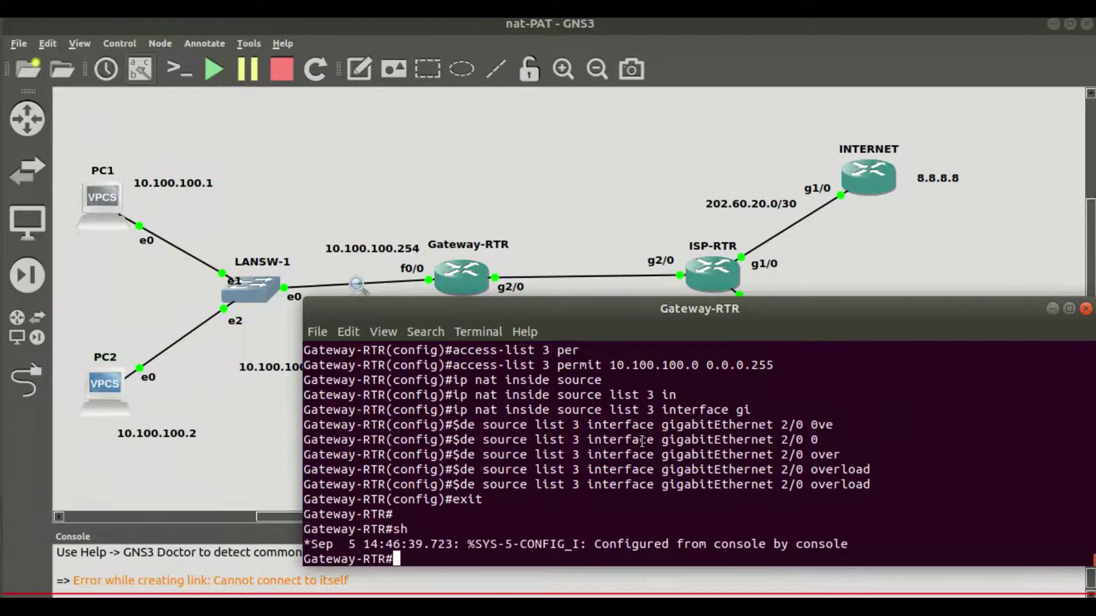
{"action": "key", "text": "Return"}
{"action": "type", "text": "sh tr"}
{"action": "key", "text": "Tab"}
{"action": "type", "text": "a"}
{"action": "key", "text": "BackSpace"}
{"action": "key", "text": "BackSpace"}
{"action": "key", "text": "BackSpace"}
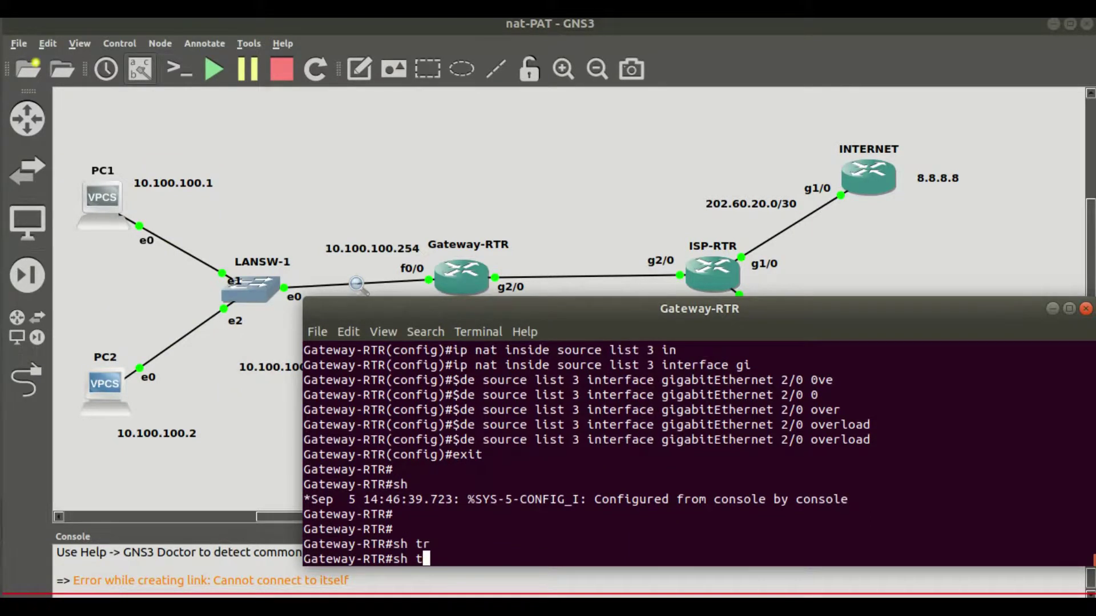
{"action": "type", "text": "ip nat tra"}
{"action": "key", "text": "Tab"}
{"action": "key", "text": "Return"}
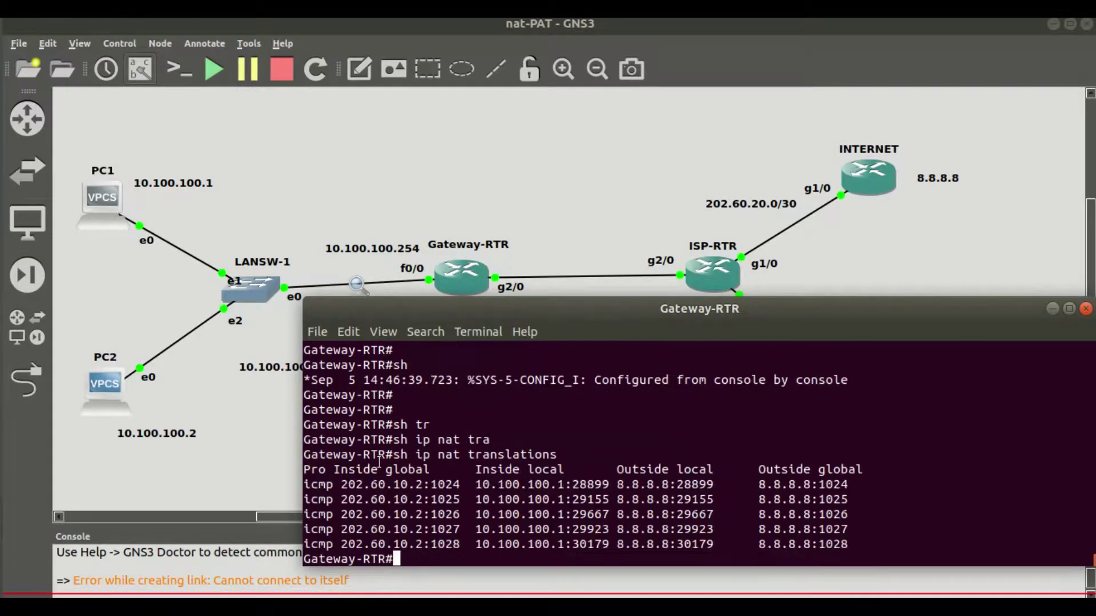
Highlight the icmp protocol, Inside global column, PC1's address, shared 202.60.10.2 and port 1024.
{"action": "double_click", "coordinate": [316, 484]}
{"action": "left_click_drag", "start_coordinate": [465, 469], "coordinate": [303, 470]}
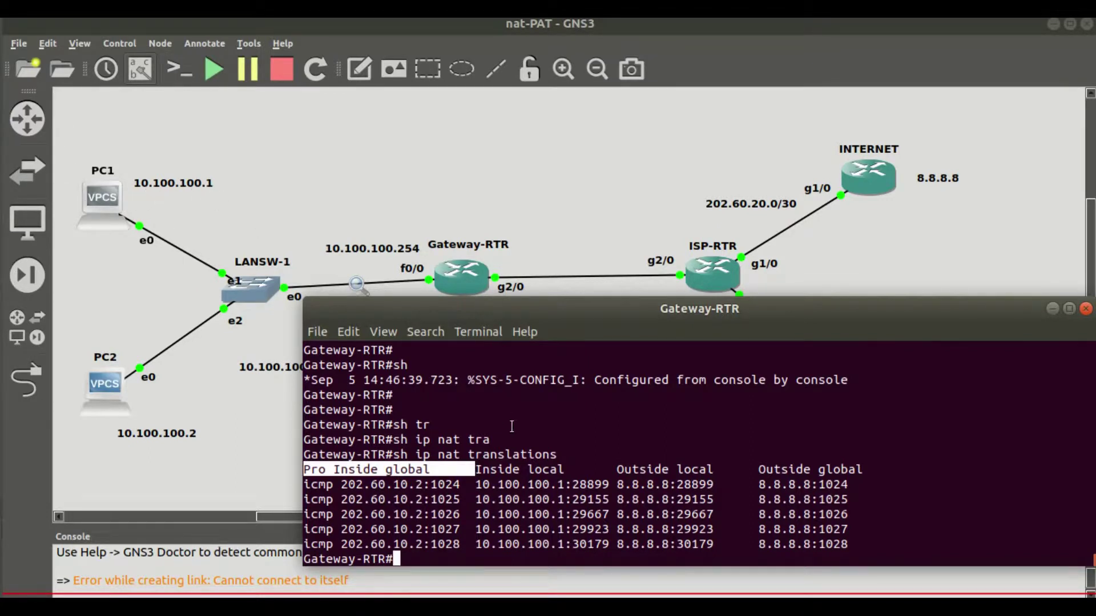
{"action": "left_click_drag", "start_coordinate": [565, 484], "coordinate": [478, 484]}
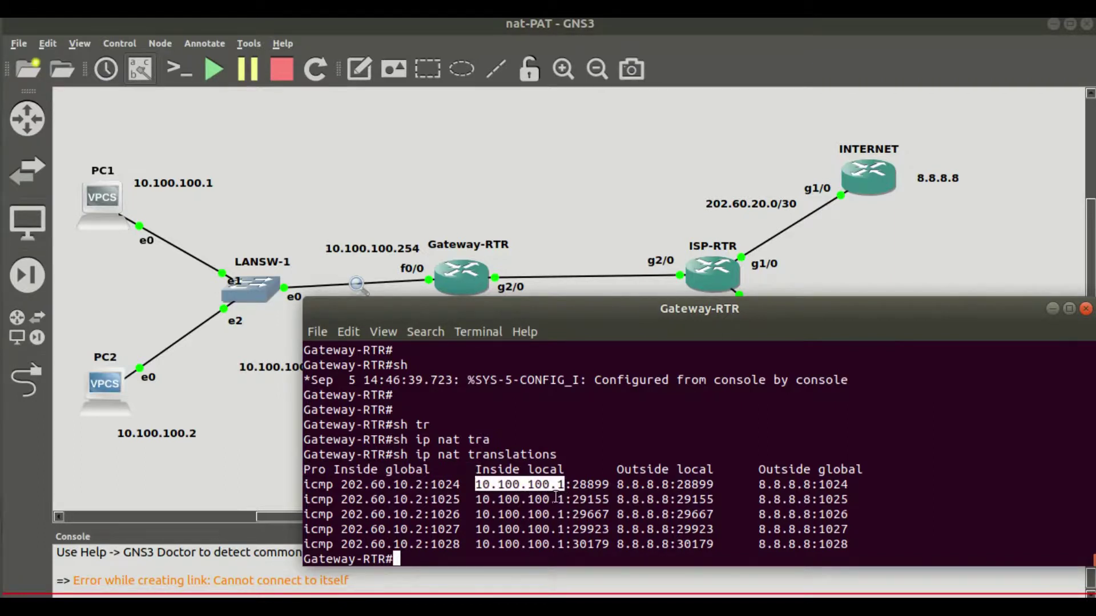
{"action": "left_click", "coordinate": [533, 492]}
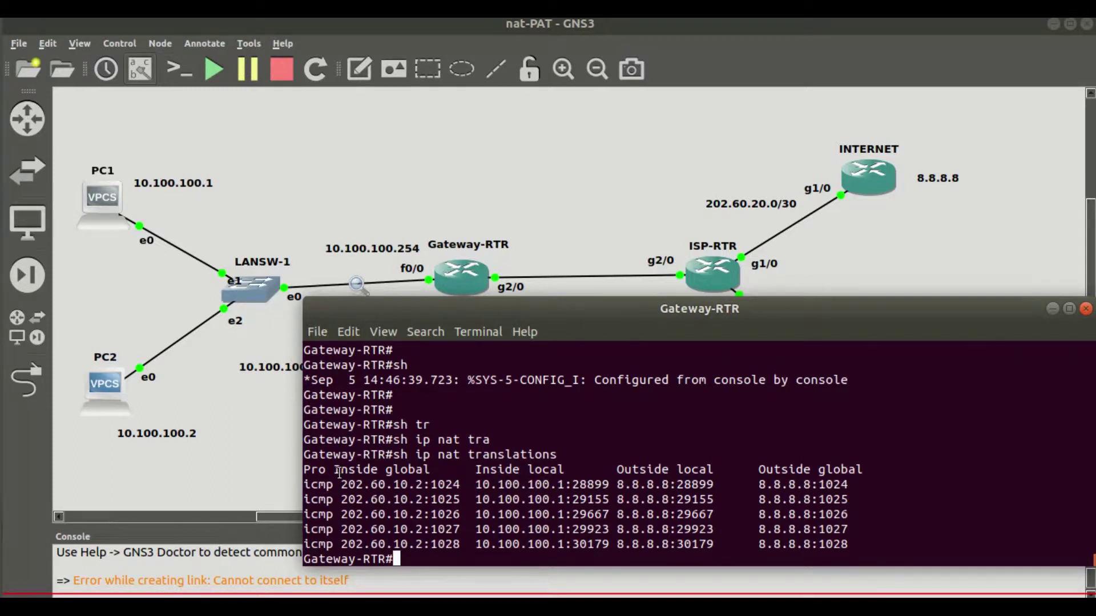
{"action": "left_click_drag", "start_coordinate": [335, 470], "coordinate": [445, 470]}
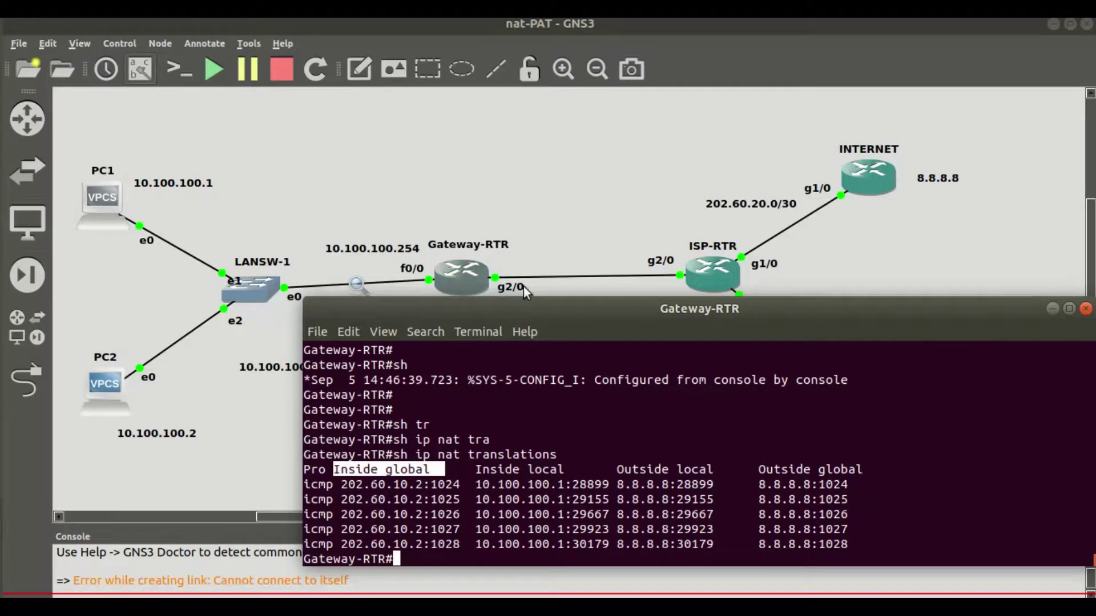
{"action": "left_click", "coordinate": [342, 483]}
{"action": "left_click_drag", "start_coordinate": [343, 484], "coordinate": [375, 484]}
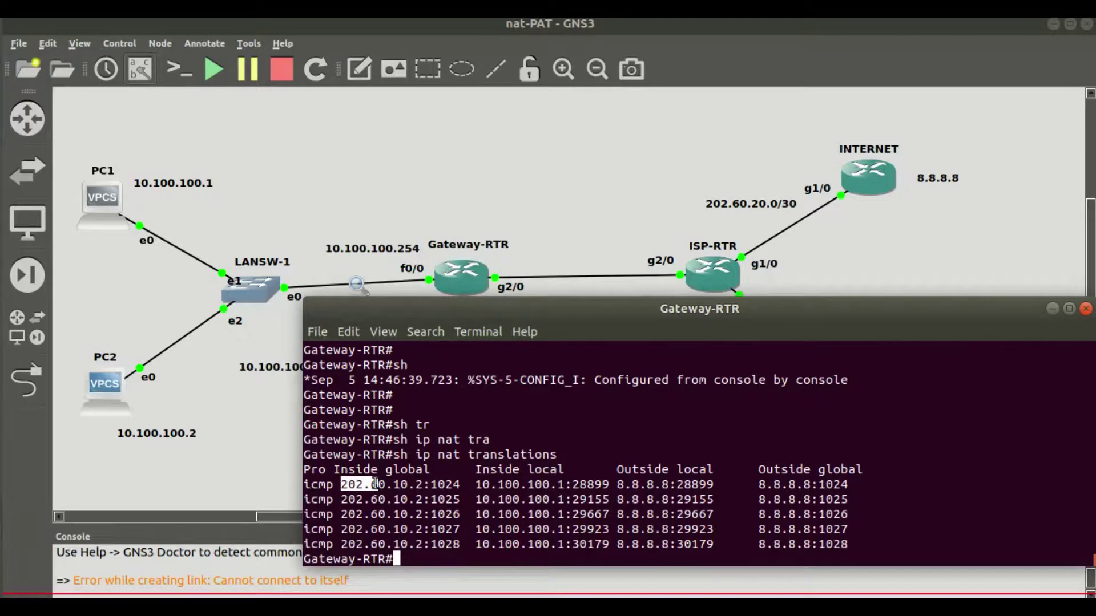
{"action": "left_click_drag", "start_coordinate": [375, 484], "coordinate": [461, 484]}
{"action": "left_click_drag", "start_coordinate": [461, 484], "coordinate": [434, 486]}
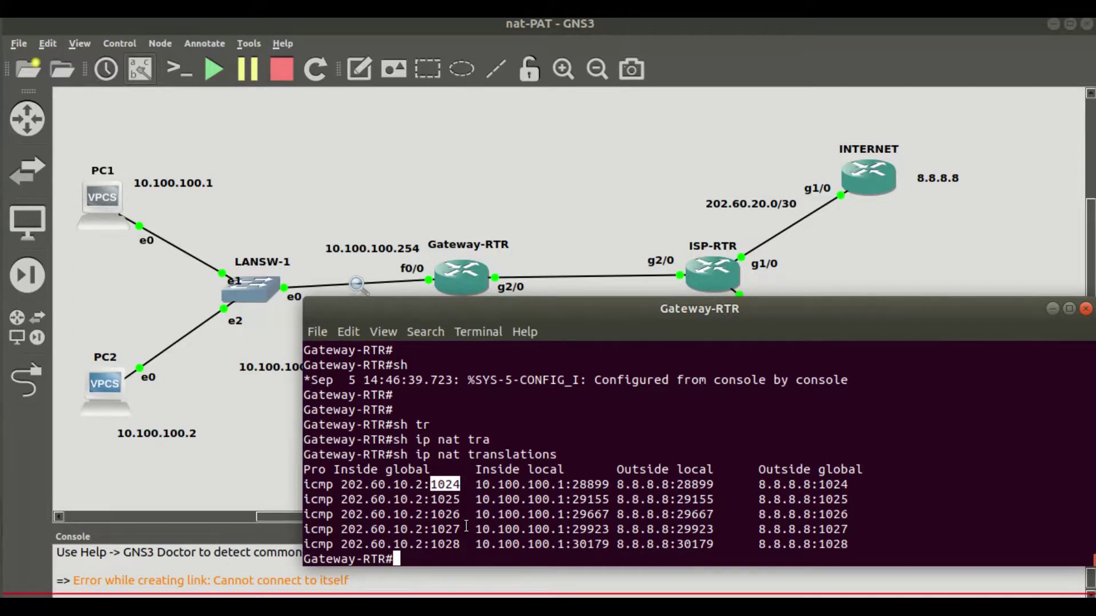
{"action": "left_click", "coordinate": [419, 558]}
Highlight PC1's source port 28899 and 8.8.8.8 in the Outside local and Outside global columns.
{"action": "left_click_drag", "start_coordinate": [479, 485], "coordinate": [572, 483]}
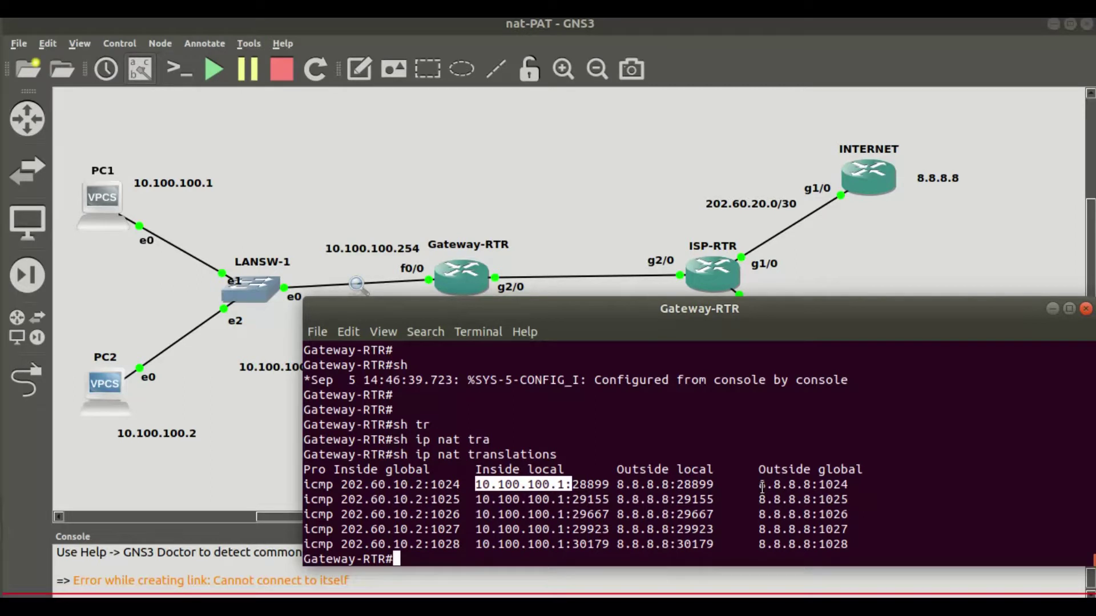
{"action": "left_click_drag", "start_coordinate": [761, 487], "coordinate": [812, 485]}
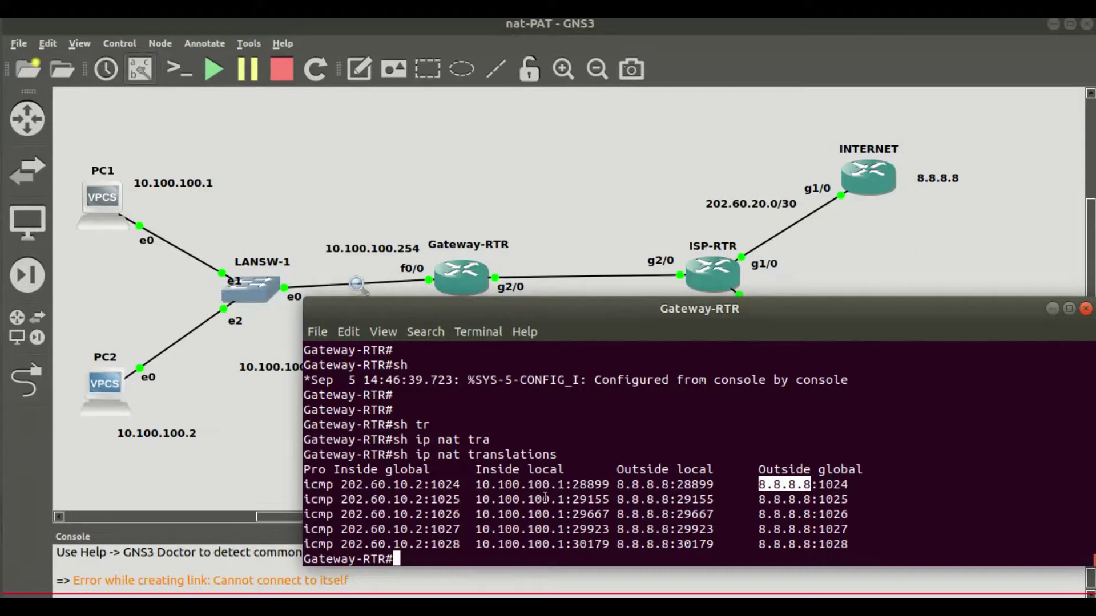
{"action": "left_click", "coordinate": [478, 486]}
{"action": "left_click_drag", "start_coordinate": [477, 485], "coordinate": [574, 485]}
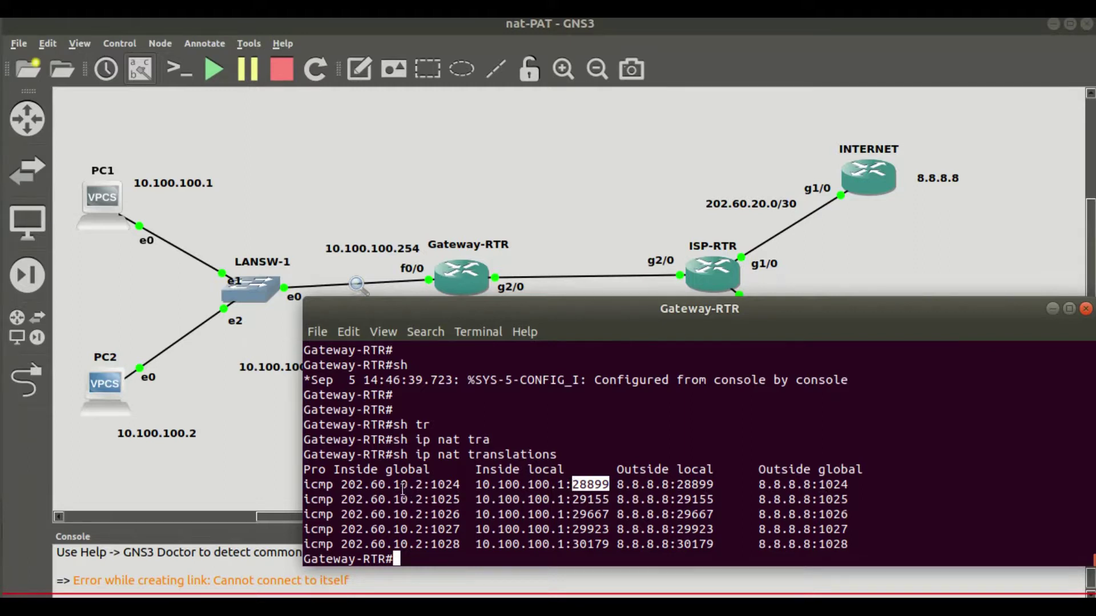
{"action": "left_click_drag", "start_coordinate": [421, 485], "coordinate": [344, 489]}
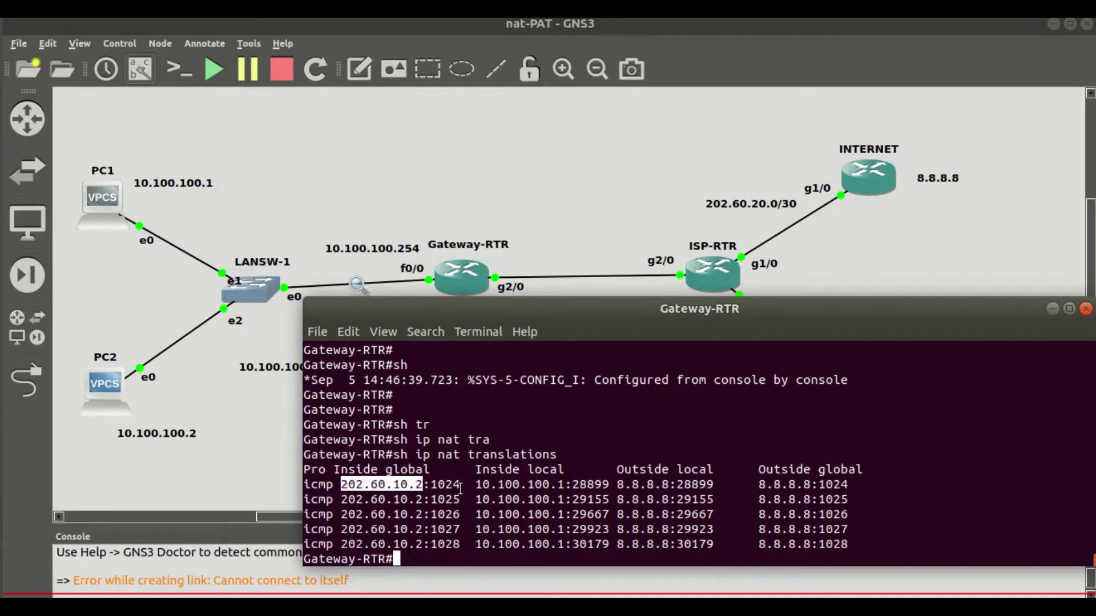
{"action": "left_click_drag", "start_coordinate": [461, 485], "coordinate": [428, 492]}
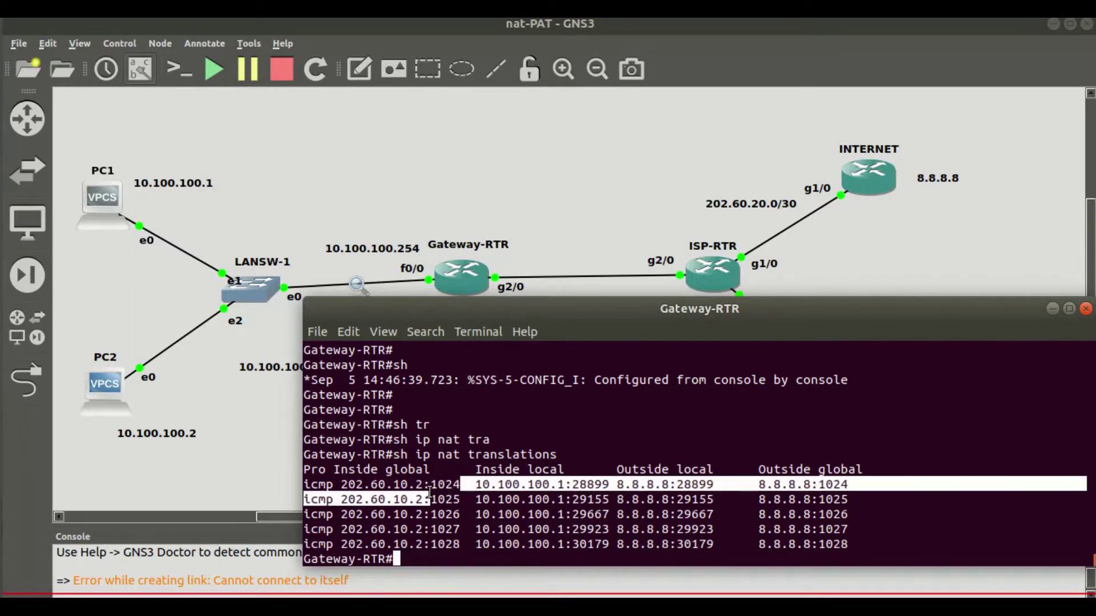
{"action": "left_click", "coordinate": [783, 474]}
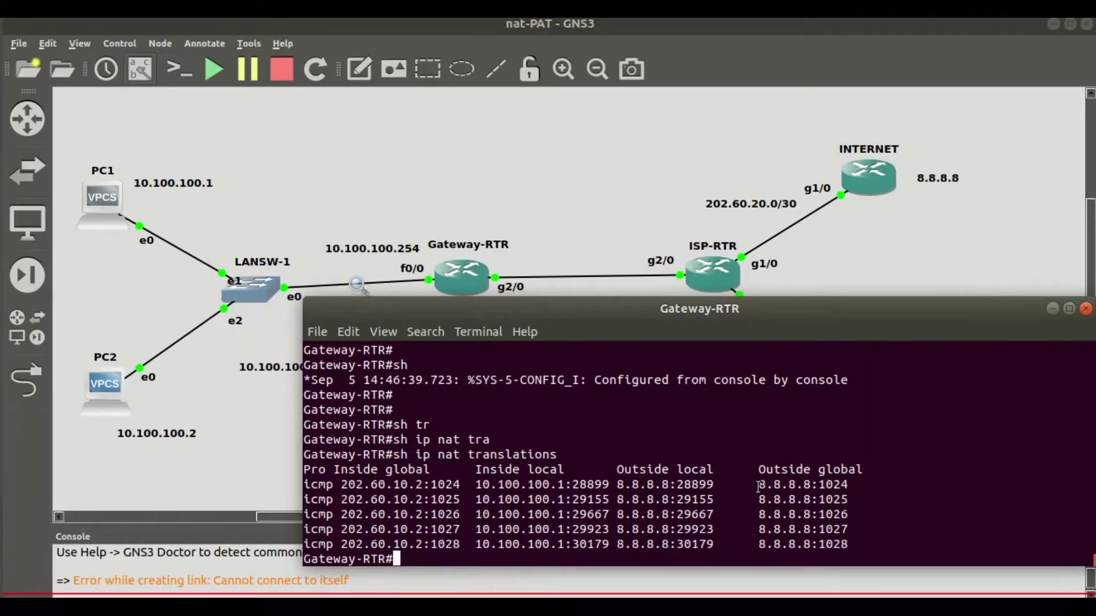
{"action": "left_click_drag", "start_coordinate": [758, 485], "coordinate": [819, 483]}
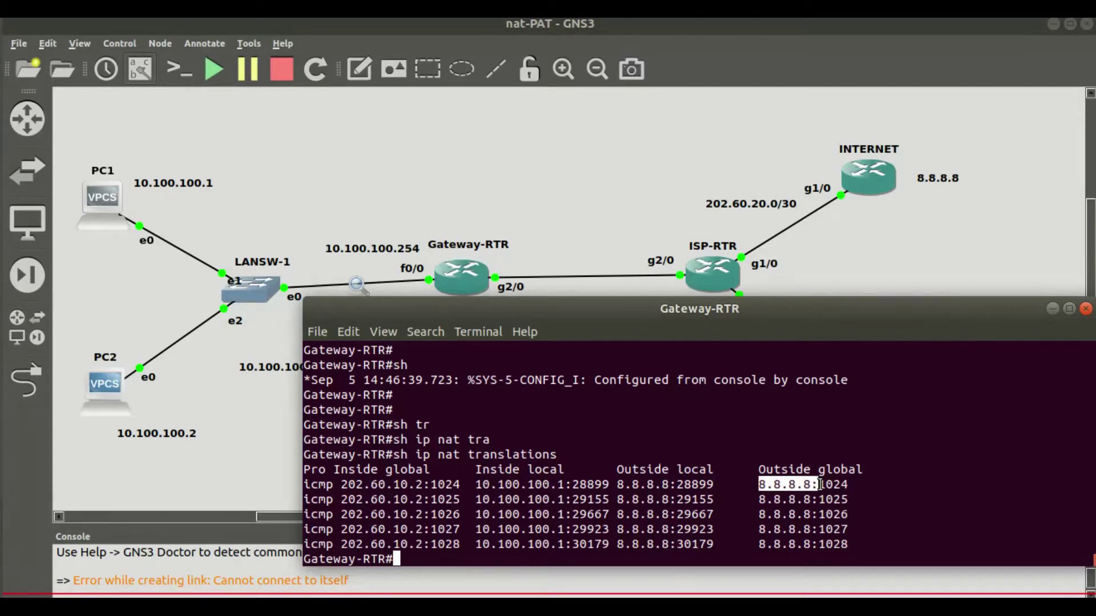
{"action": "left_click_drag", "start_coordinate": [1073, 484], "coordinate": [827, 486]}
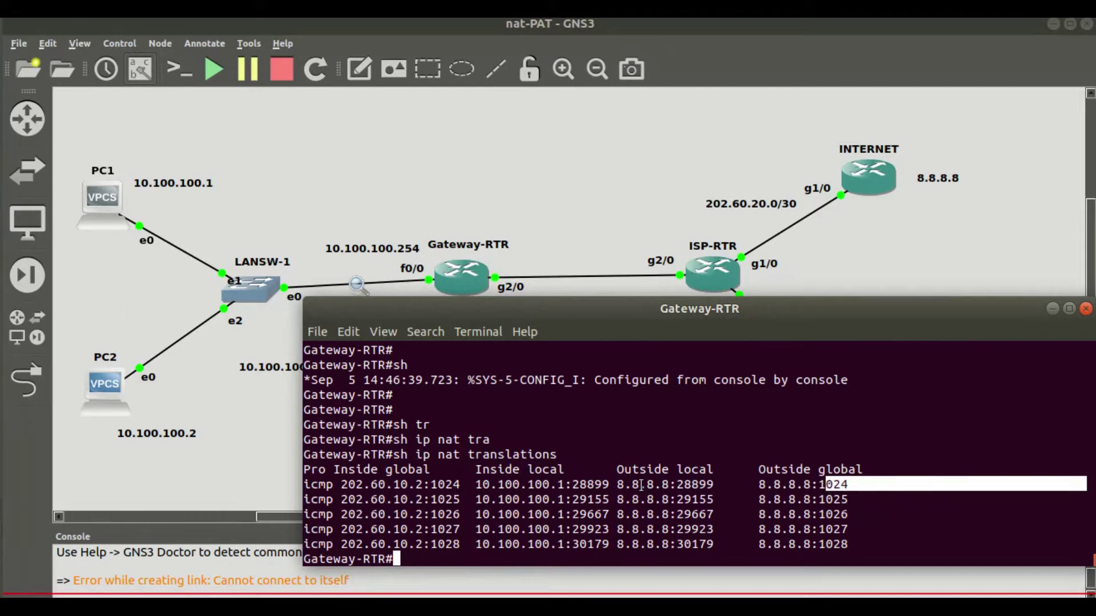
{"action": "left_click_drag", "start_coordinate": [673, 482], "coordinate": [627, 485]}
{"action": "left_click_drag", "start_coordinate": [719, 483], "coordinate": [671, 484]}
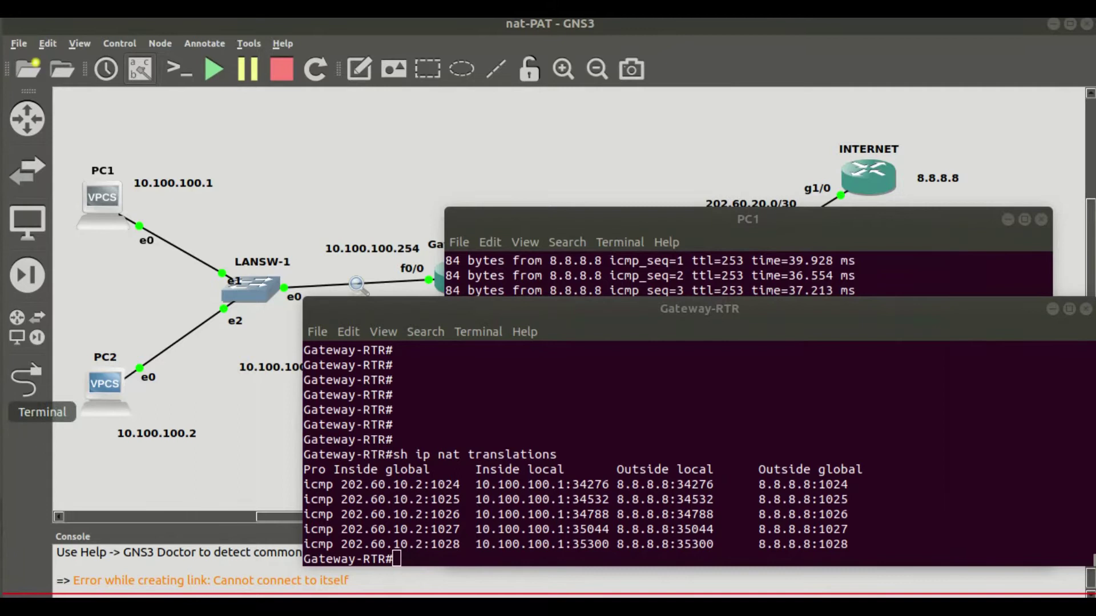
From PC2's console, ping 8.8.8.8 and get replies.
{"action": "left_click", "coordinate": [5, 412]}
{"action": "left_click", "coordinate": [49, 69]}
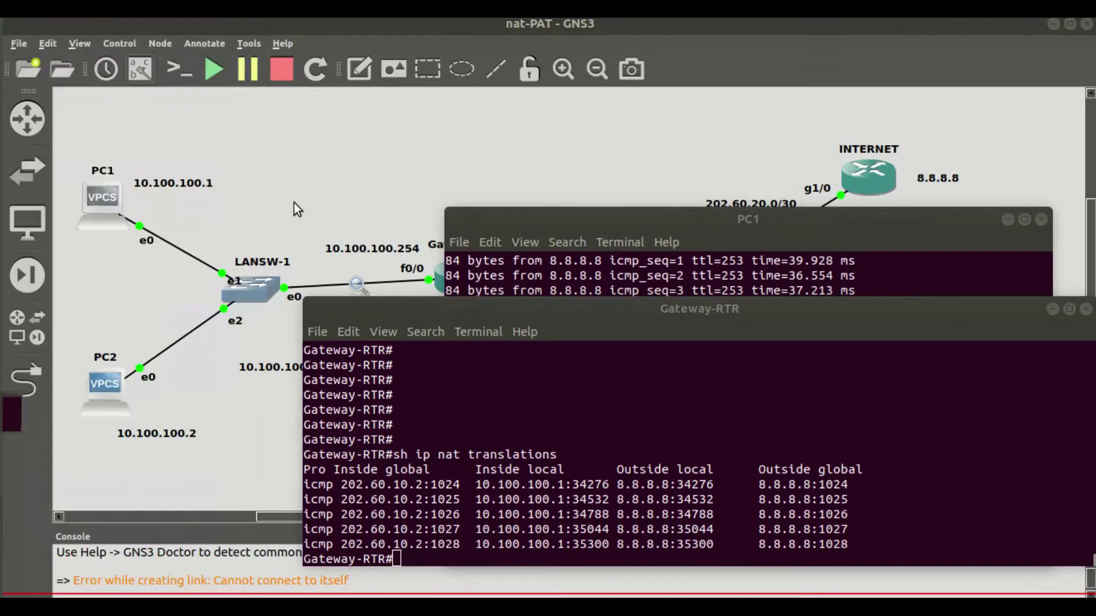
{"action": "type", "text": "ping 8.8.8.8"}
{"action": "key", "text": "Return"}
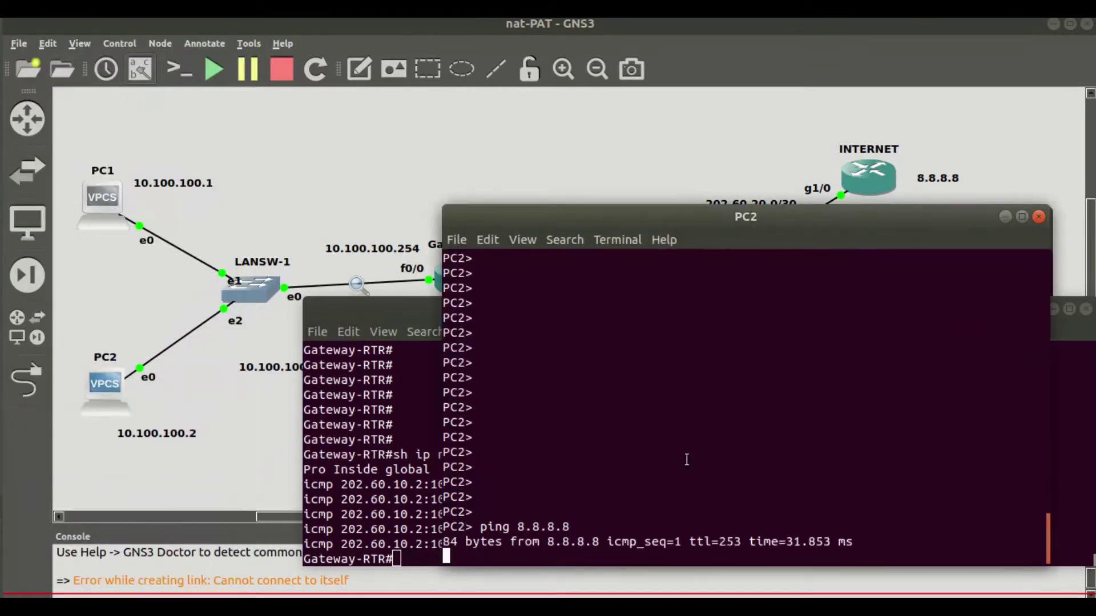
Rerun 'sh ip nat translations' on Gateway-RTR, showing 10.100.100.2 mapped to 202.60.10.2 ports 1034–1043.
{"action": "left_click", "coordinate": [415, 469]}
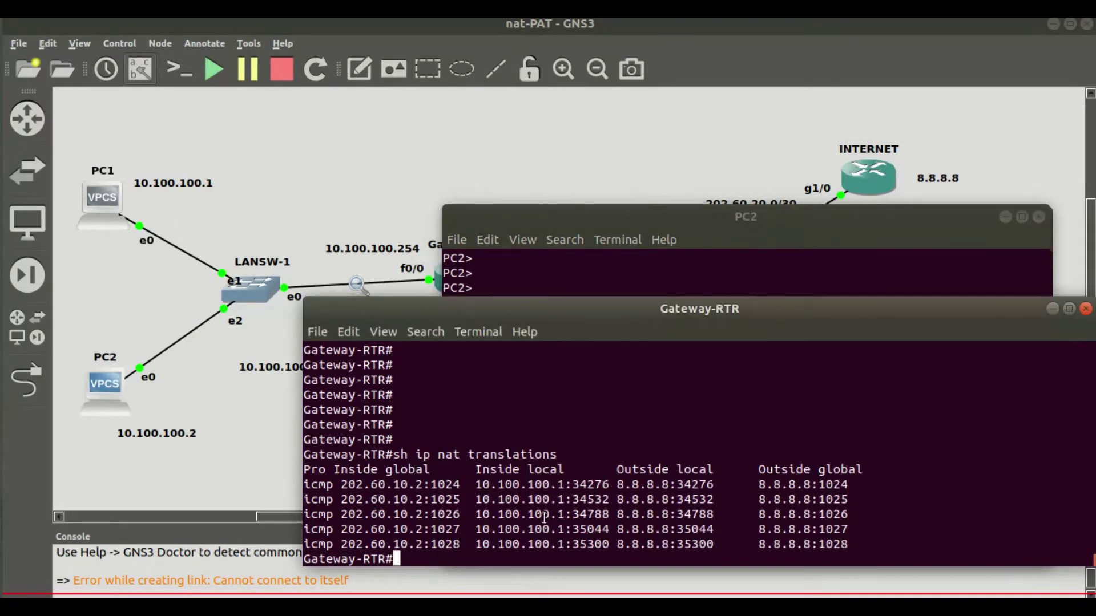
{"action": "key", "text": "Up"}
{"action": "key", "text": "Return"}
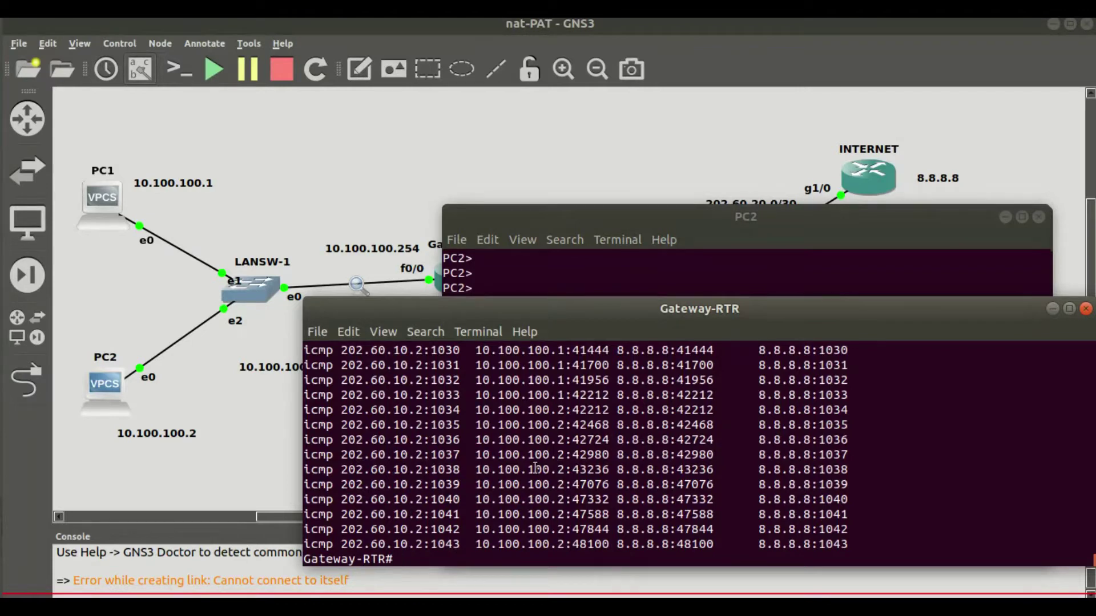
{"action": "left_click_drag", "start_coordinate": [571, 411], "coordinate": [475, 411]}
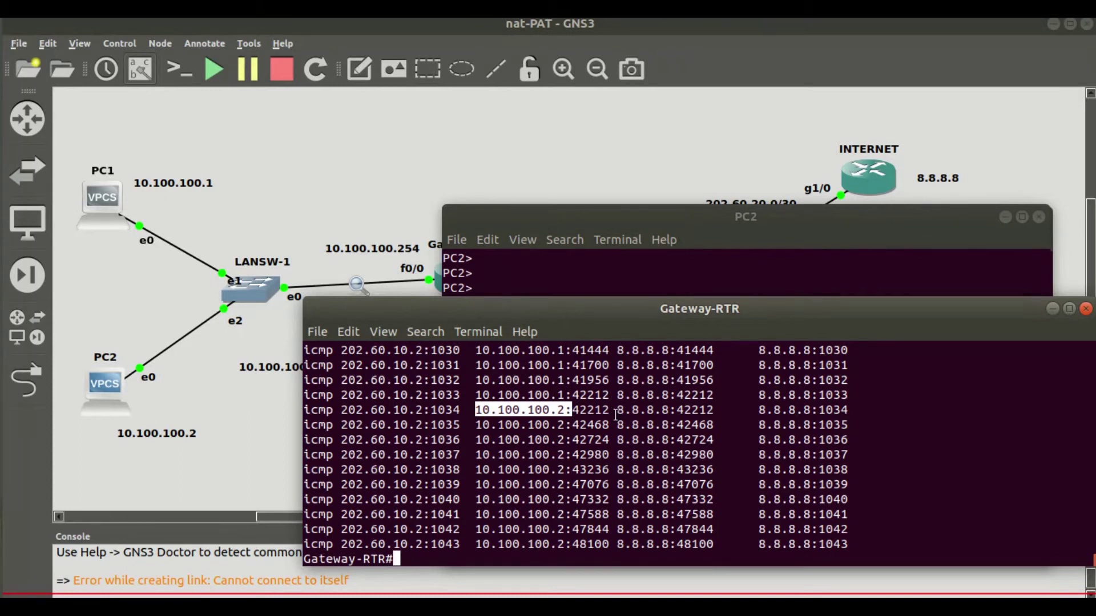
{"action": "left_click_drag", "start_coordinate": [426, 410], "coordinate": [341, 411]}
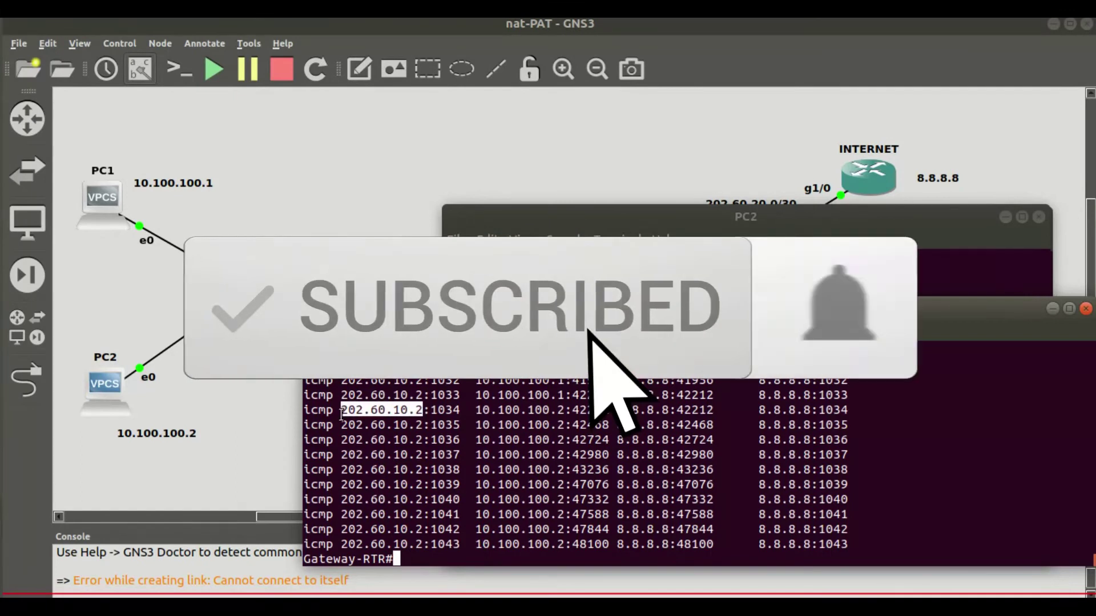